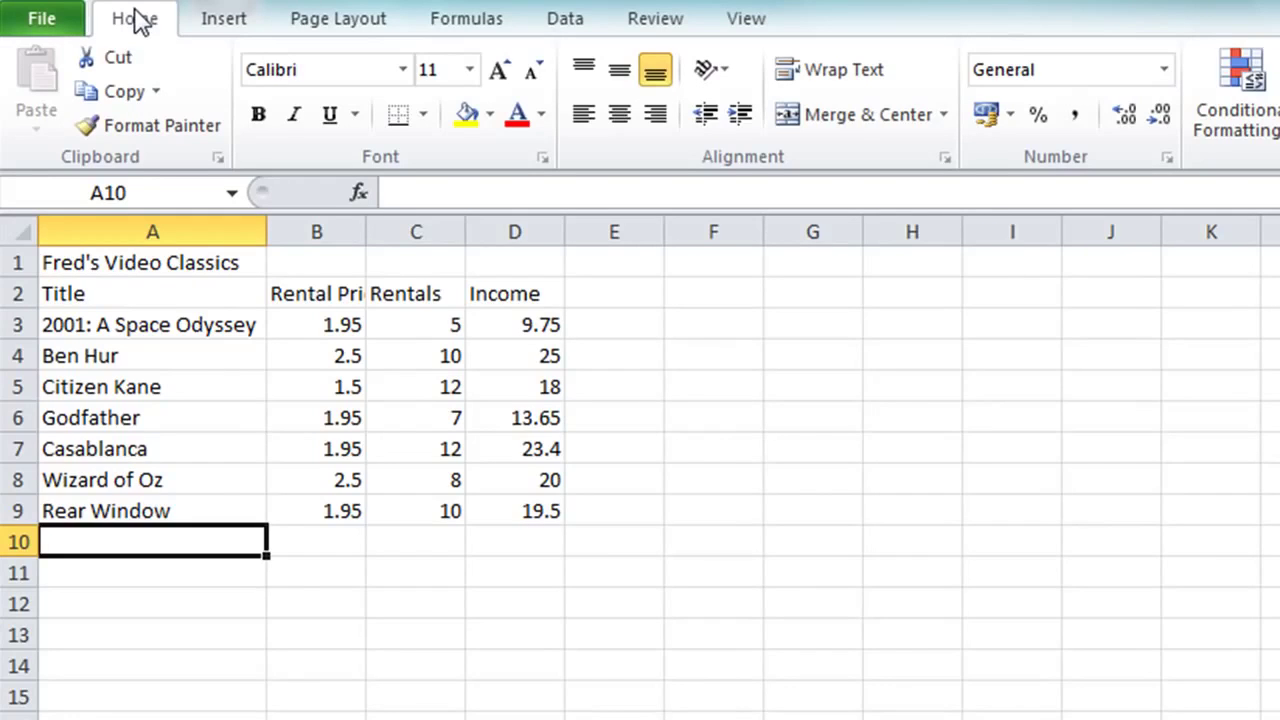
Enter the summary labels Total, Average, Max, Min and Count in cells A11 to A15, below the title list
key(Down)
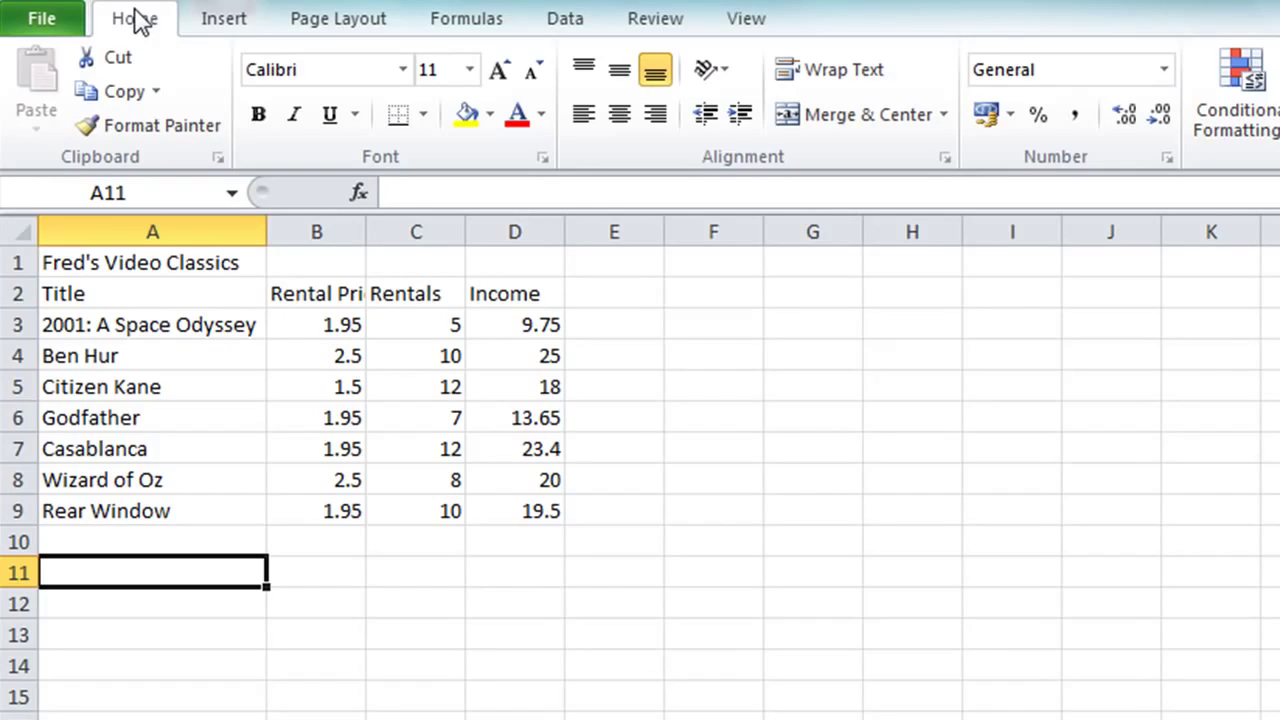
text(Total)
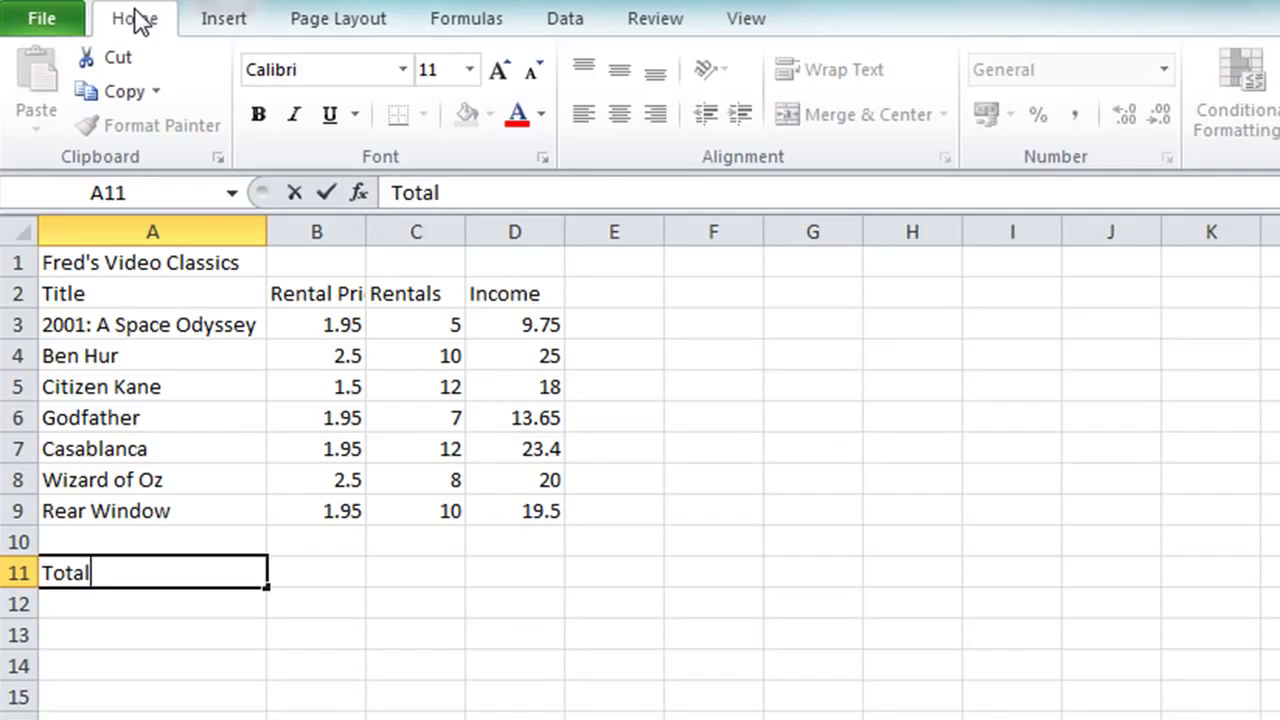
key(Return)
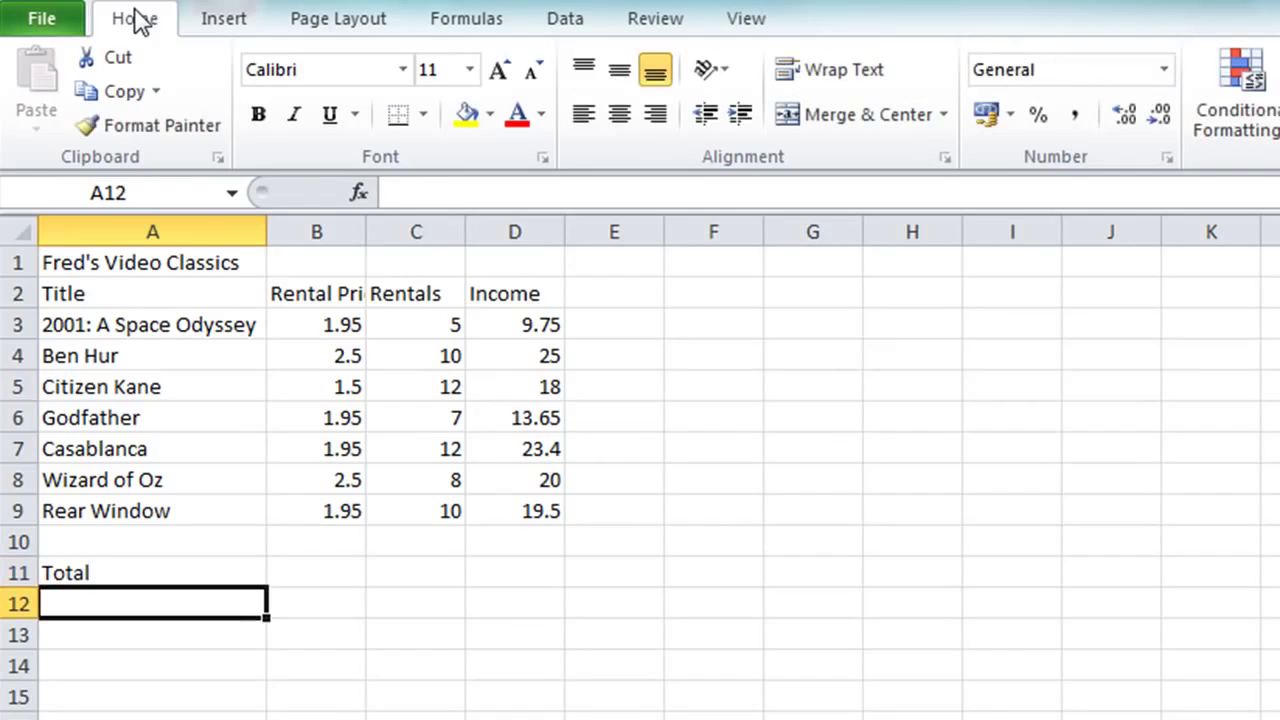
text(Average)
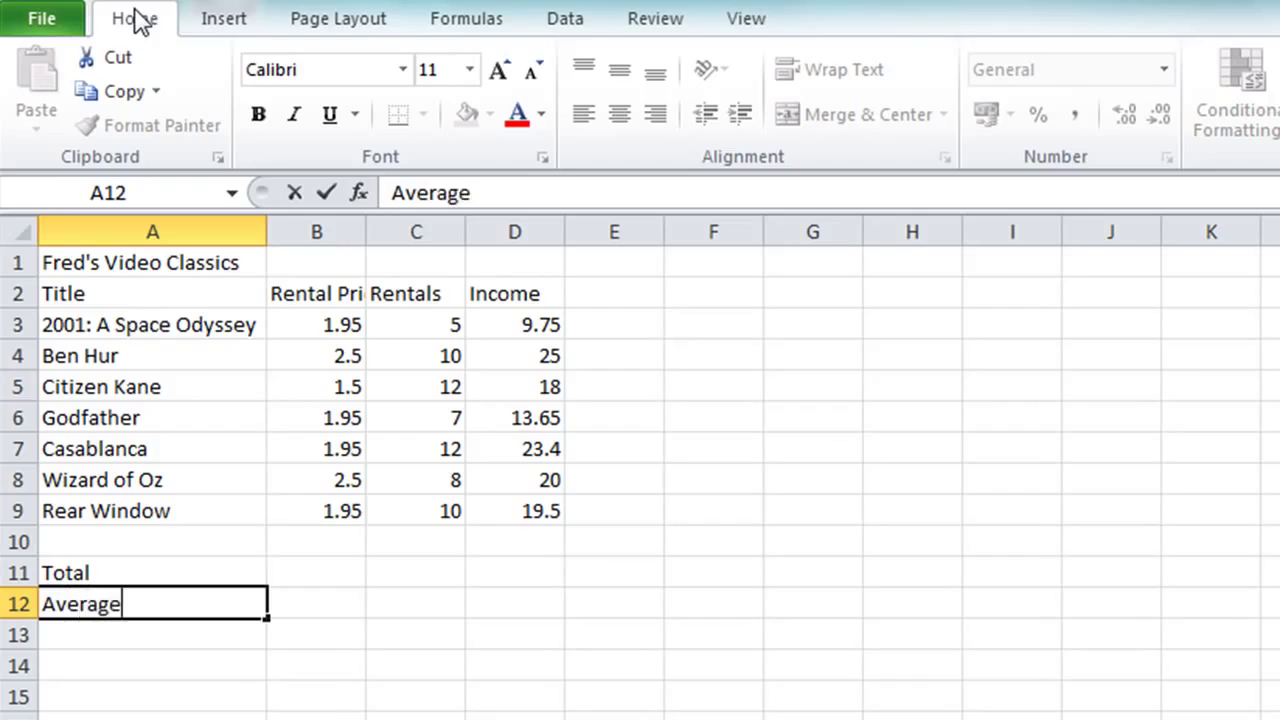
key(Return)
text(Max)
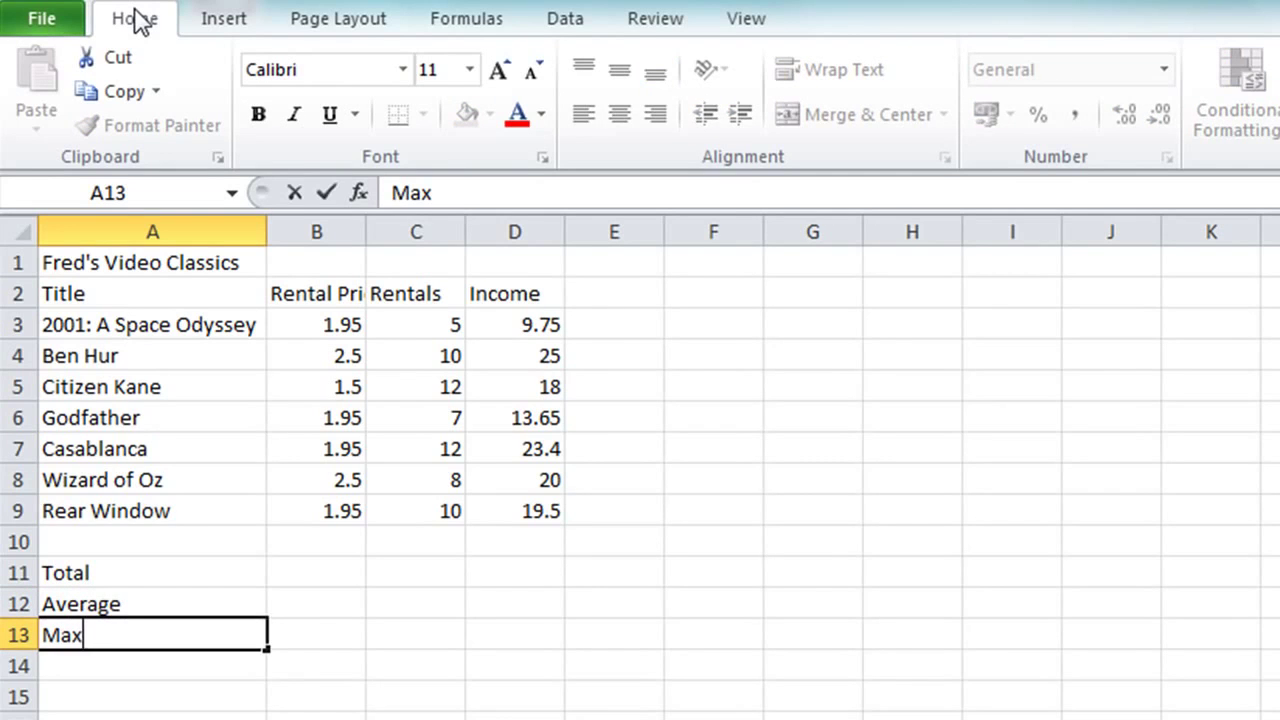
key(Return)
text(Min)
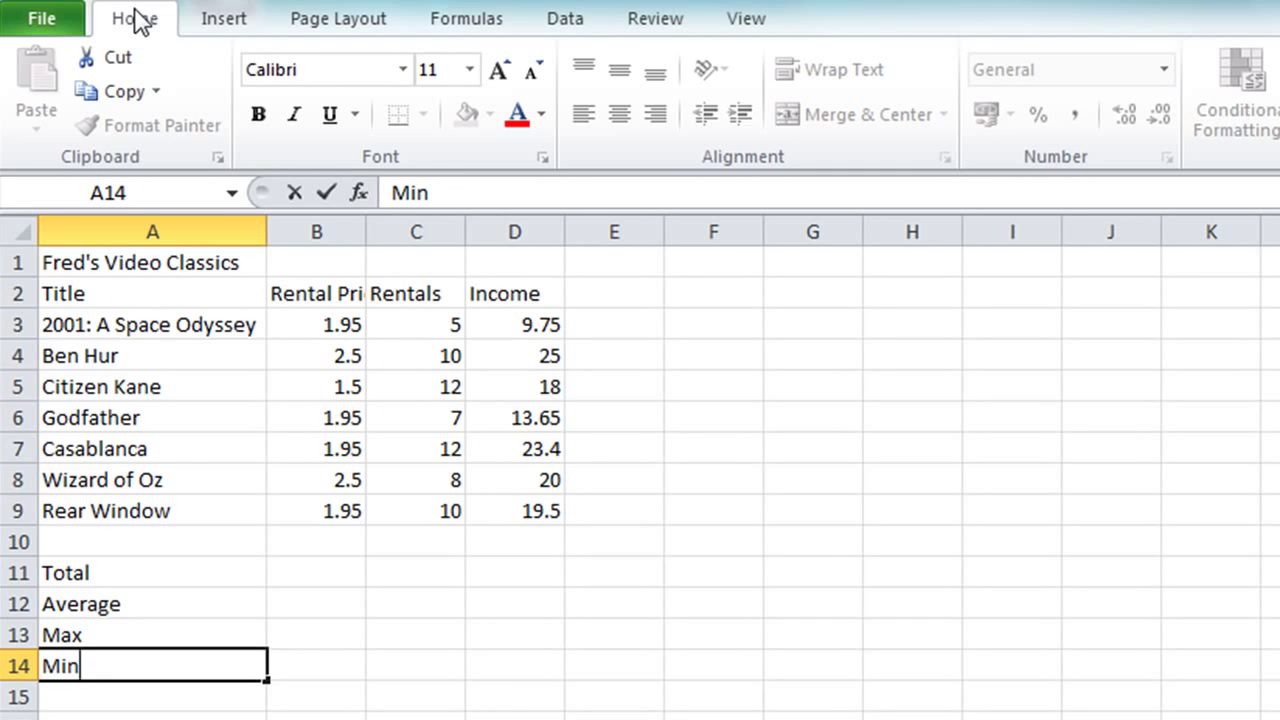
key(Return)
text(Count)
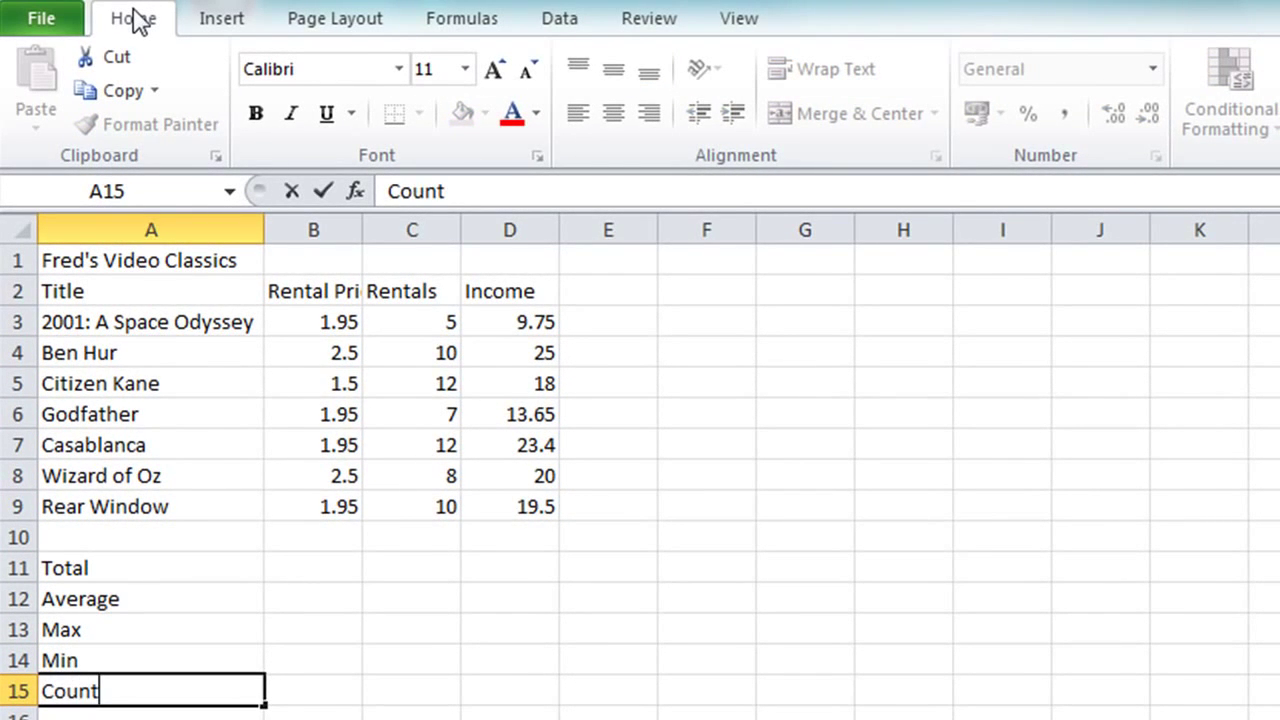
key(Return)
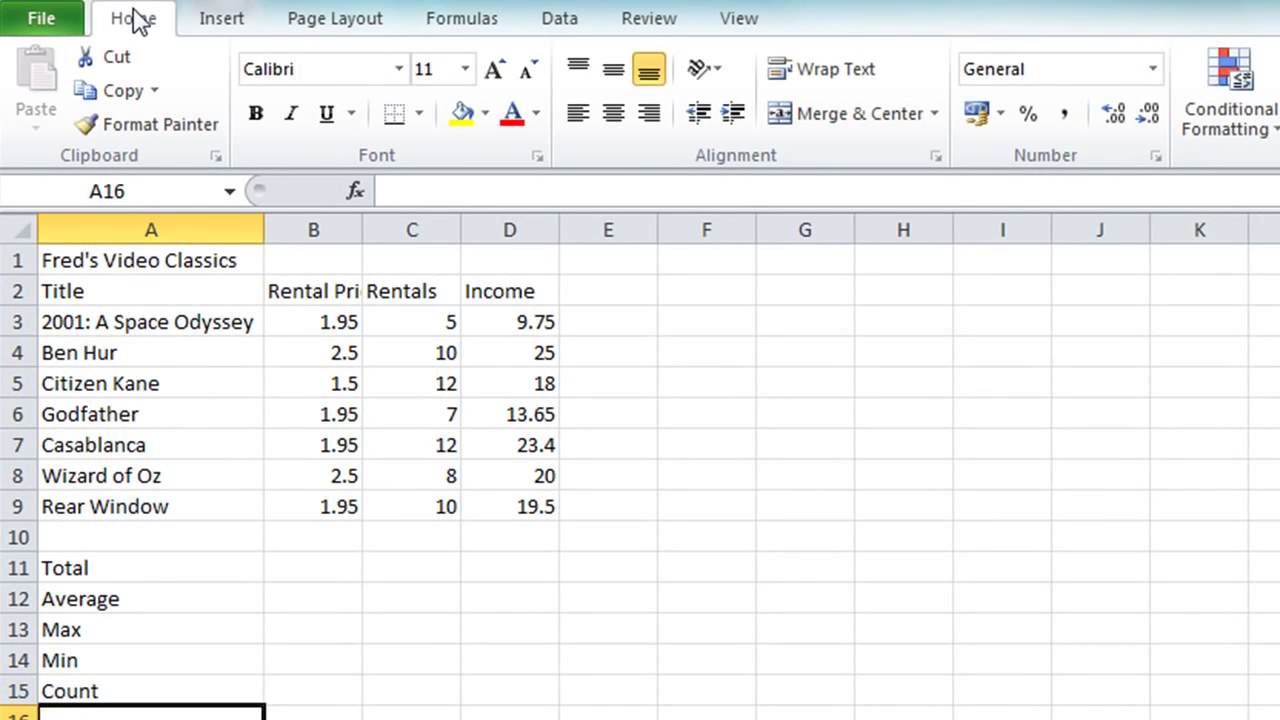
Total the rental prices in B11 with the formula =SUM(B3:B9)
key(Up)
key(Up)
key(Up)
key(Up)
key(Up)
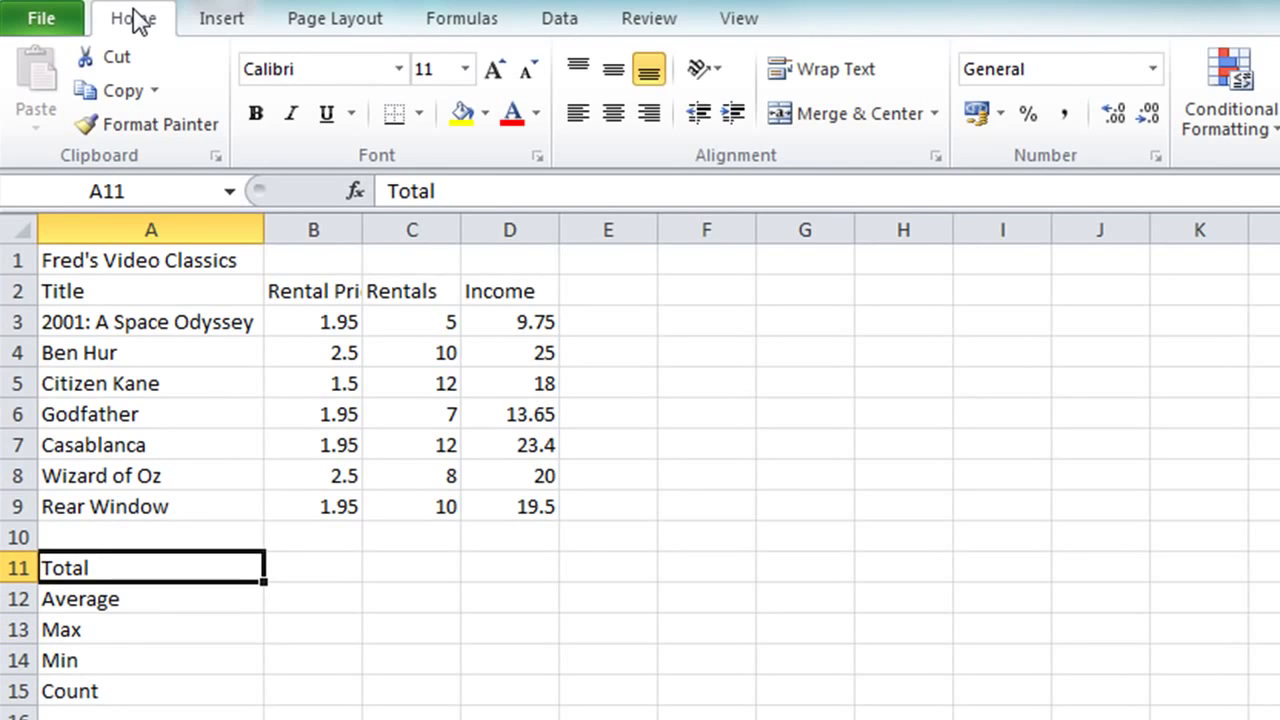
key(Right)
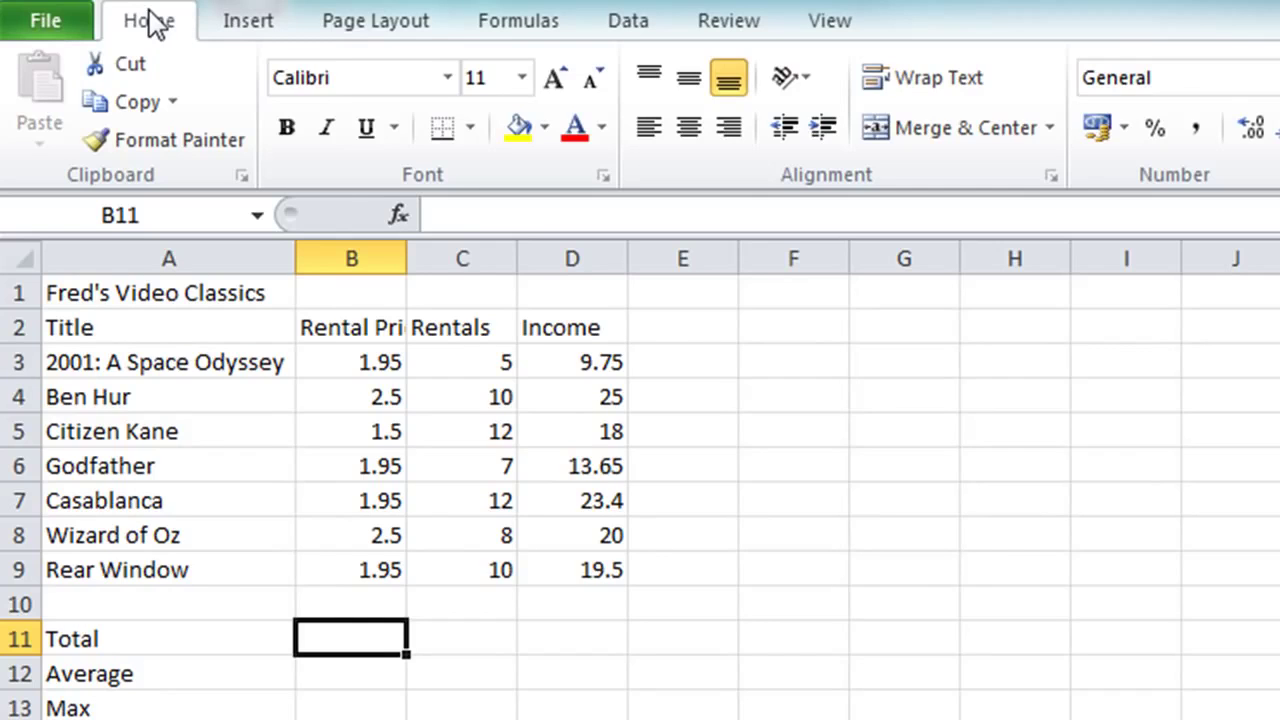
text(=)
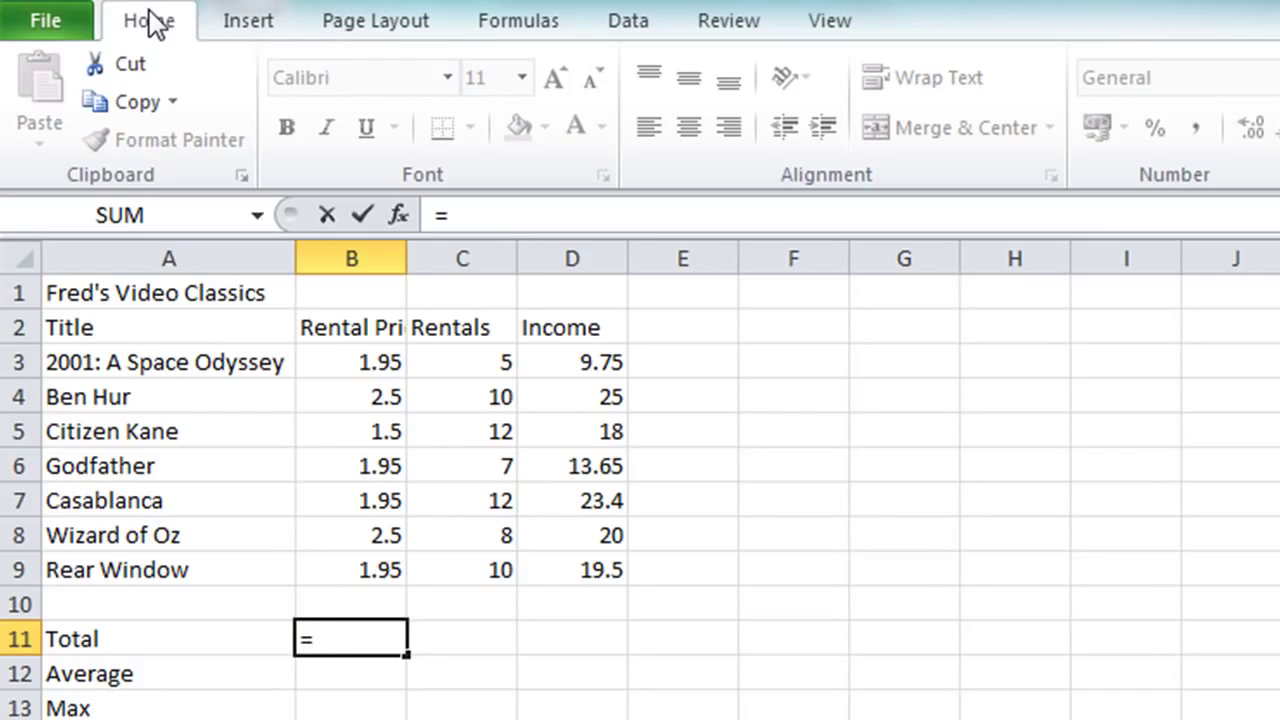
text(sum)
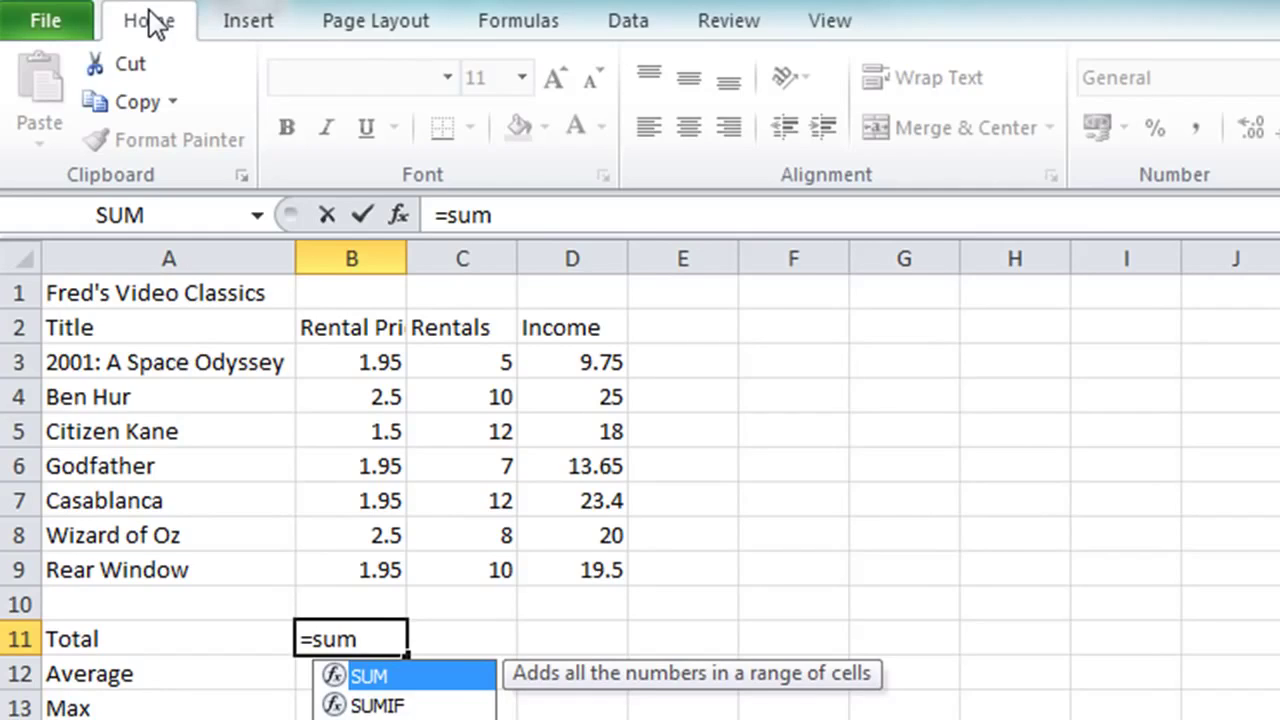
text(()
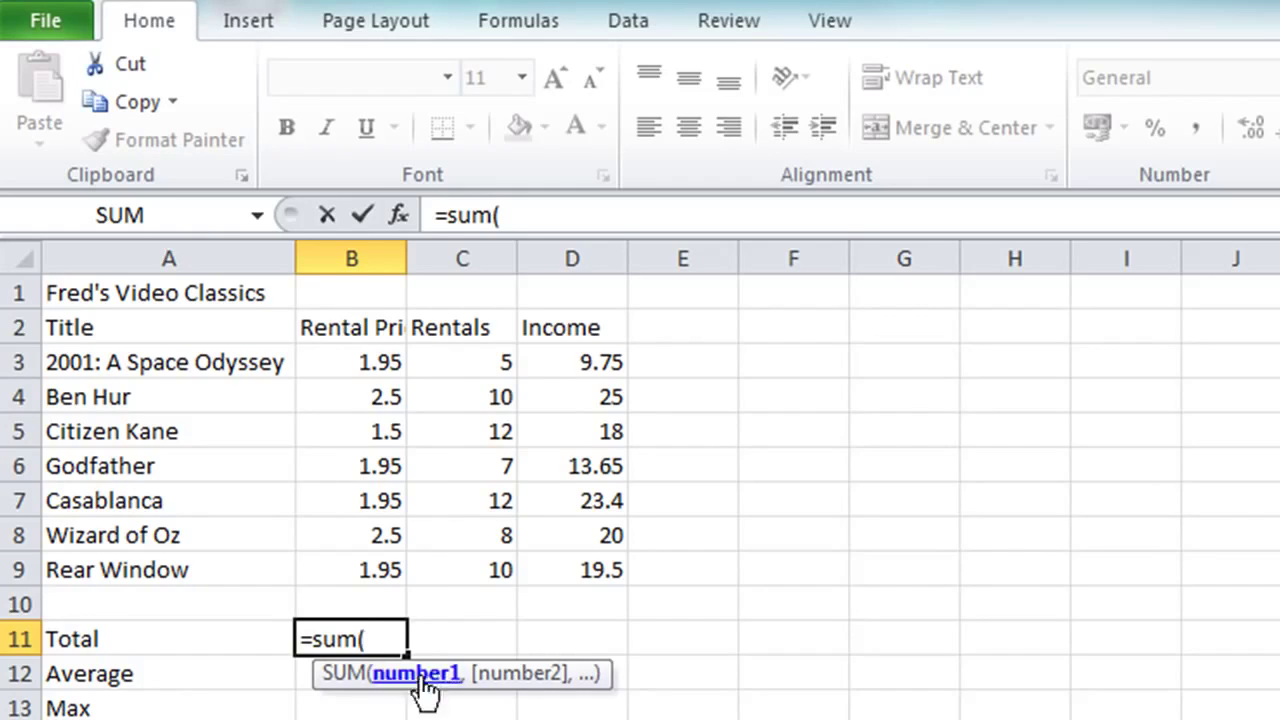
click(364, 352)
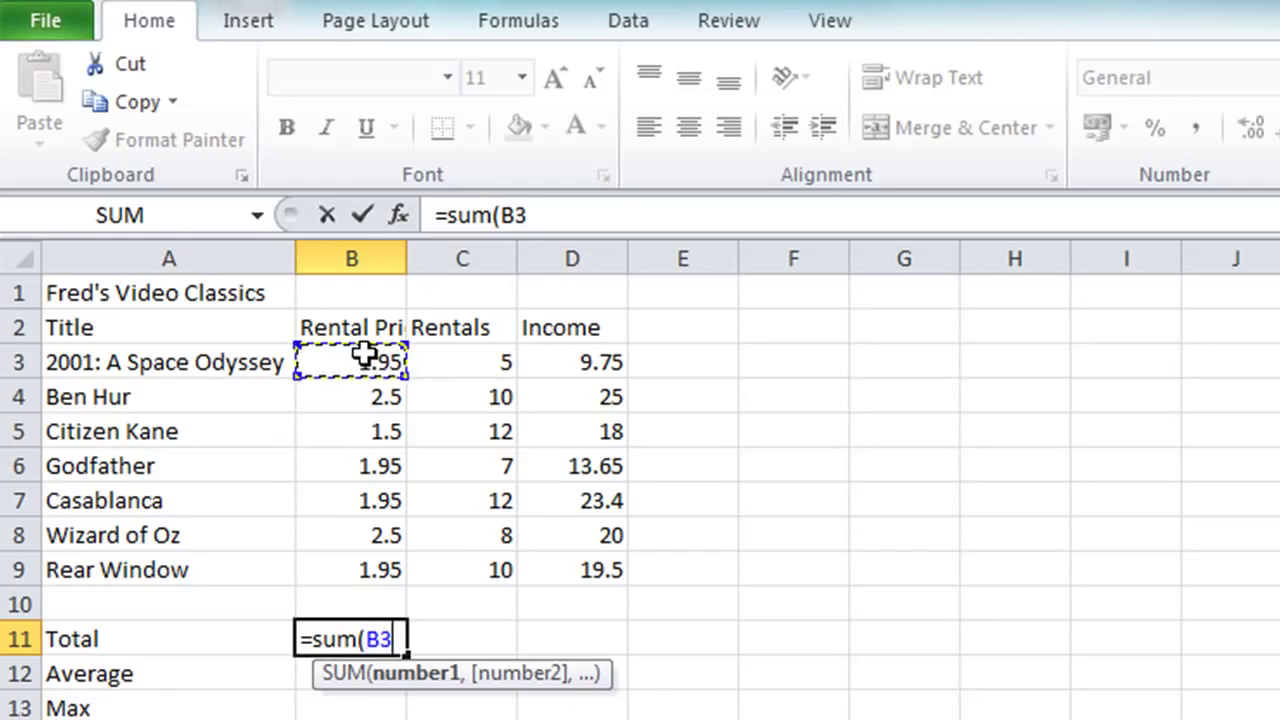
text(:B3)
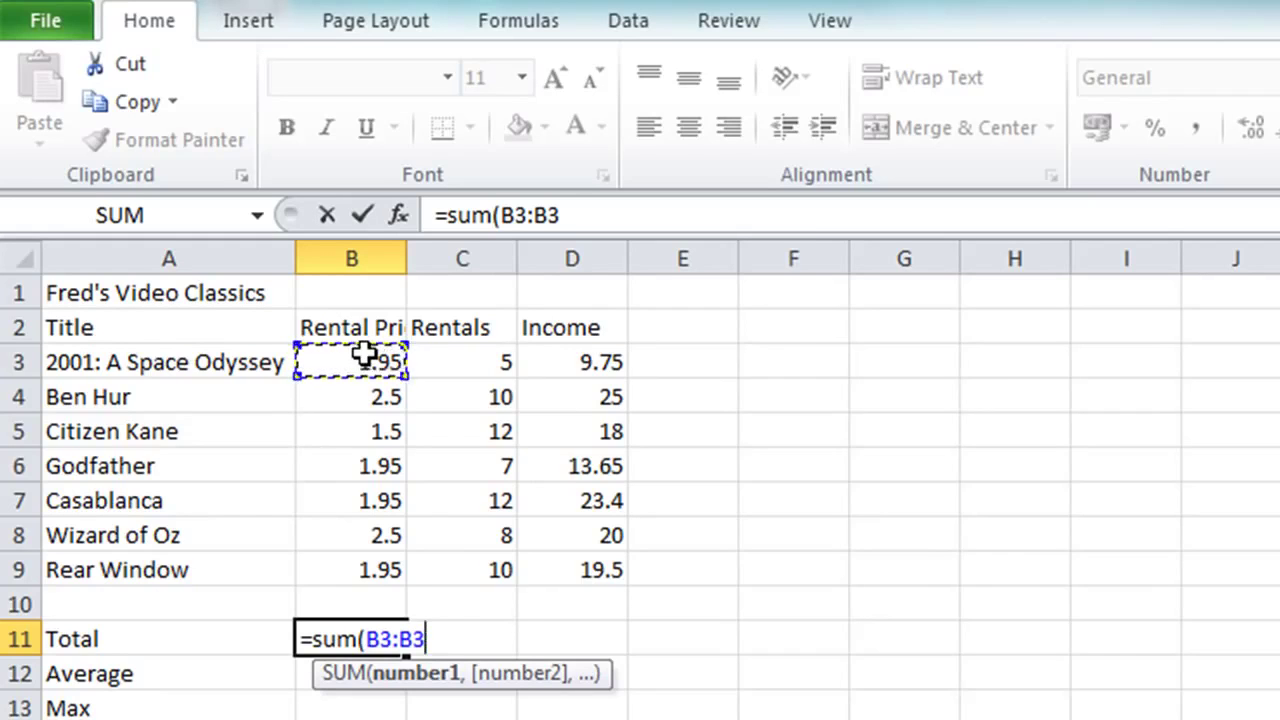
shift+click(381, 566)
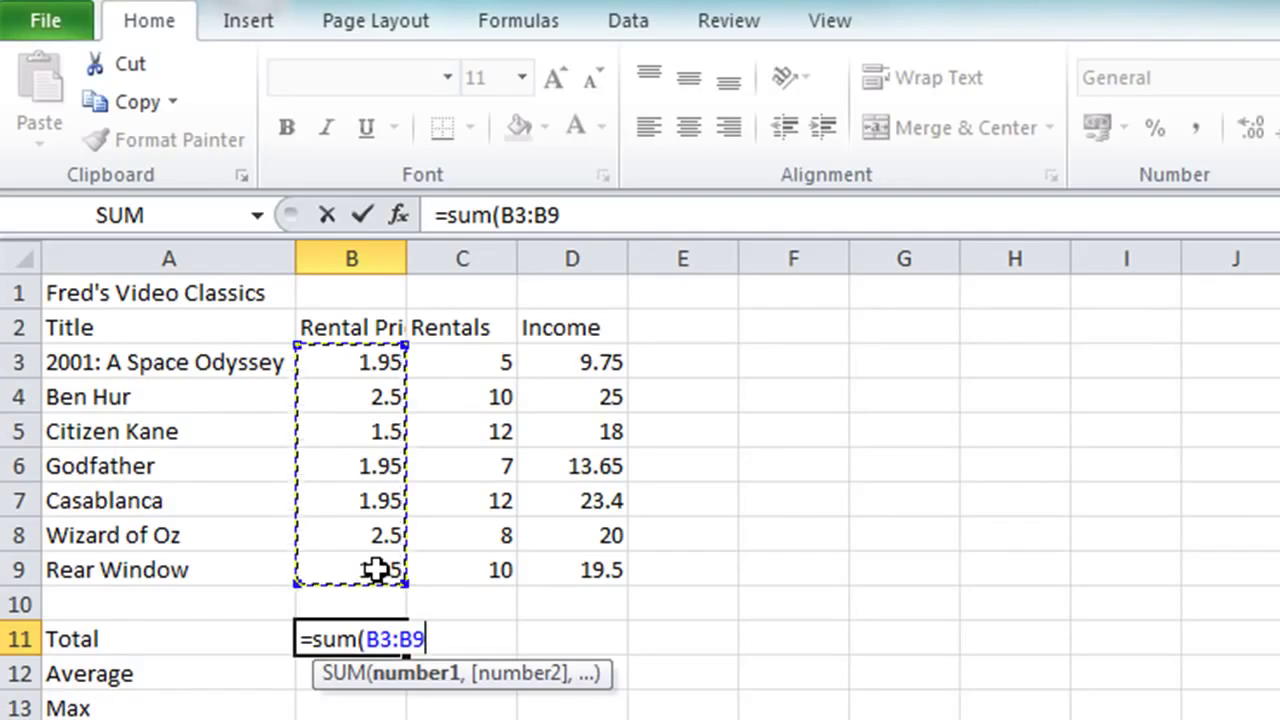
text())
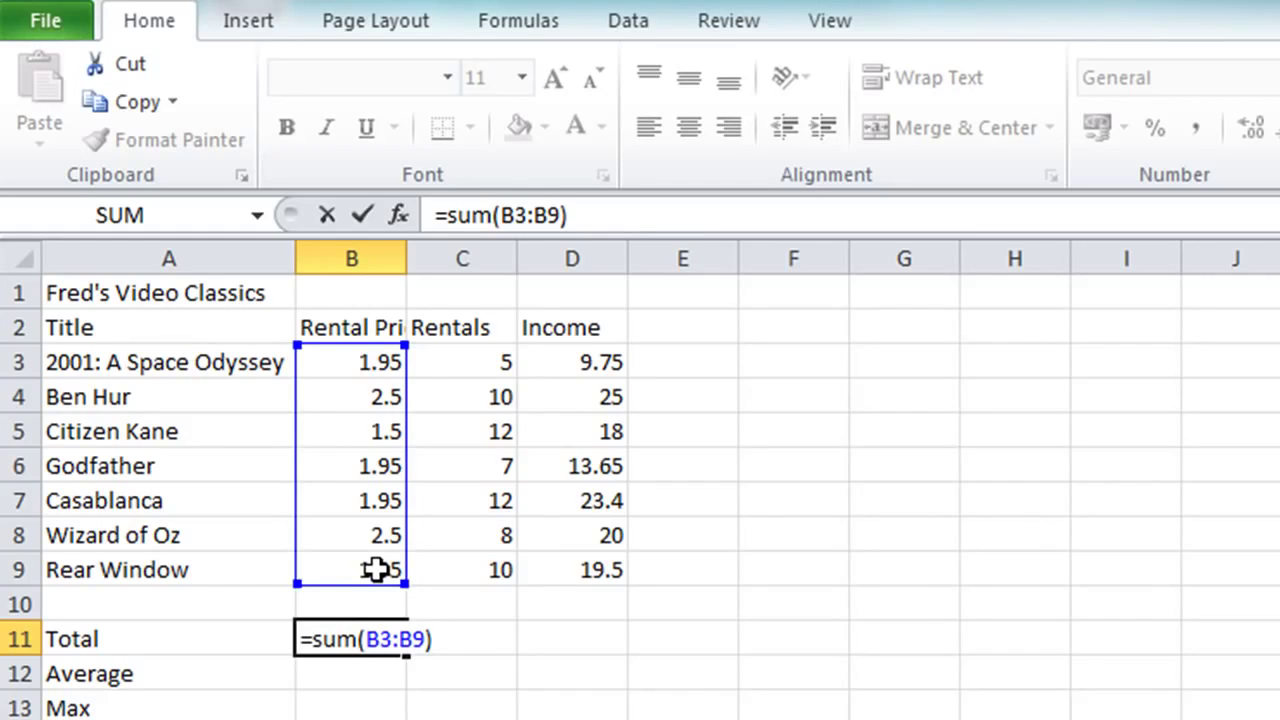
key(Return)
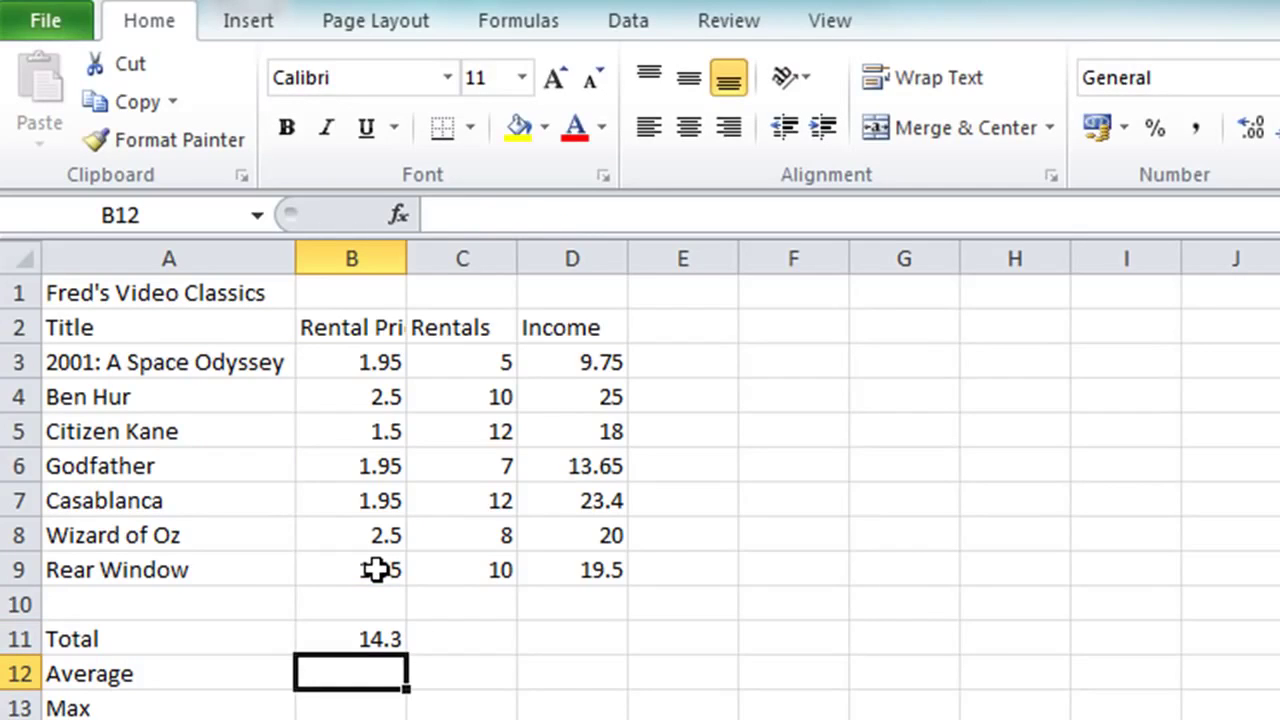
Reopen the B11 formula, shrink its range to B3:B6, then extend it back to B3:B9 and accept it
key(Up)
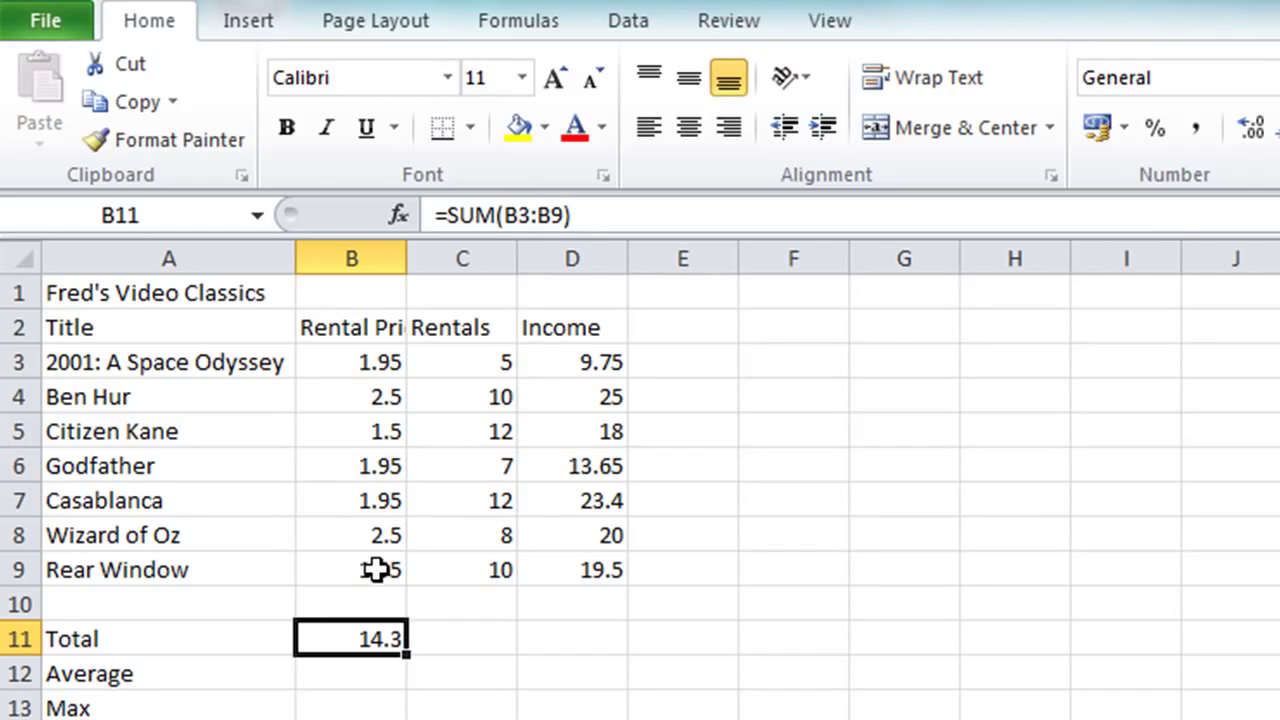
double_click(341, 639)
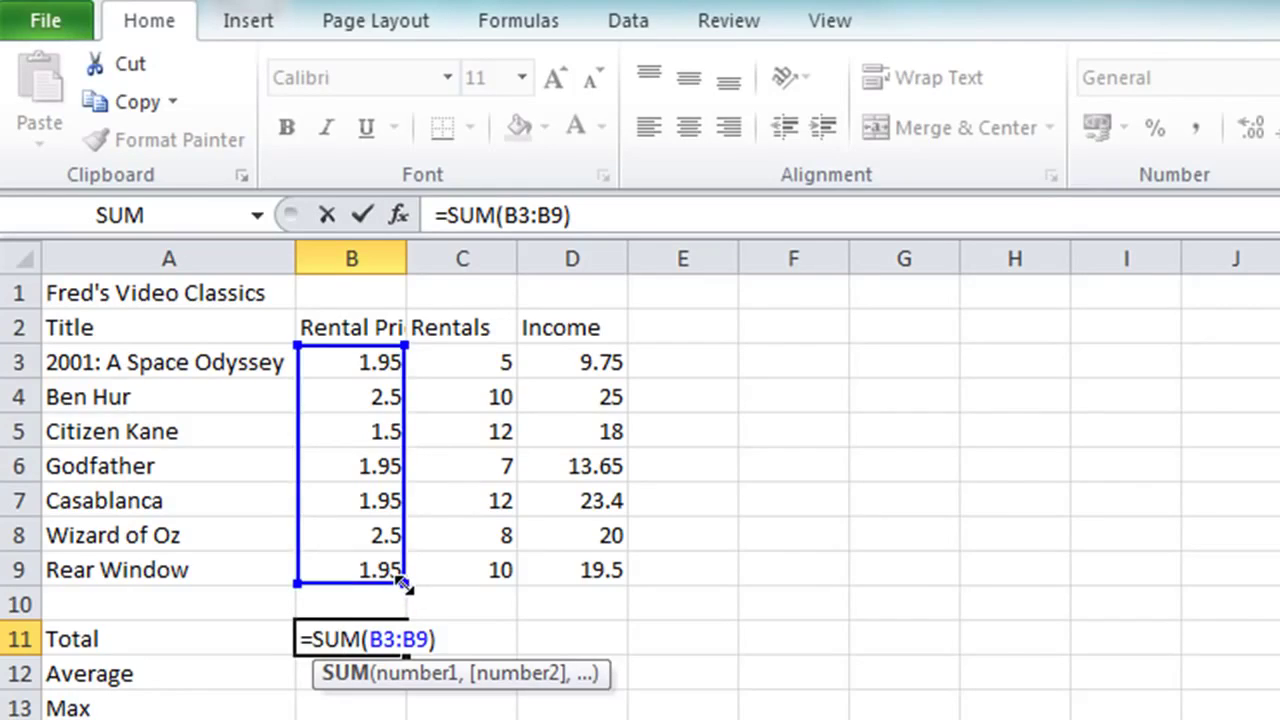
drag(404, 585, 388, 485)
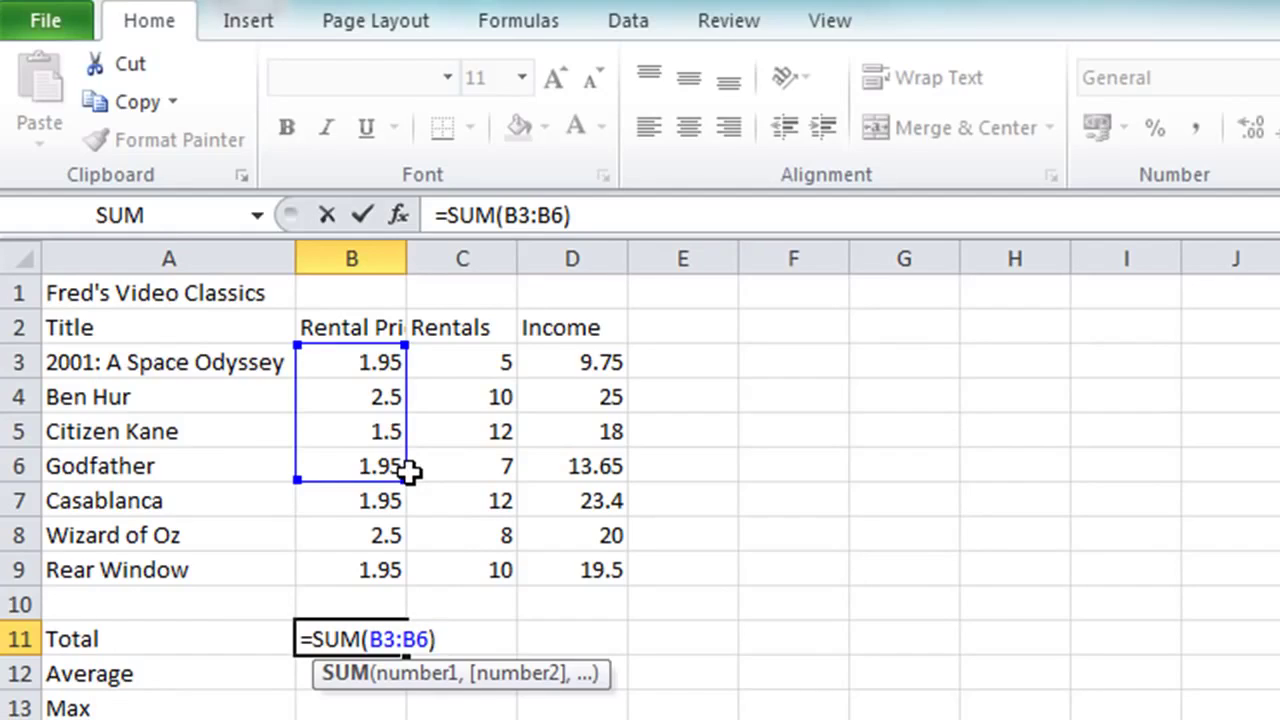
drag(406, 477, 412, 584)
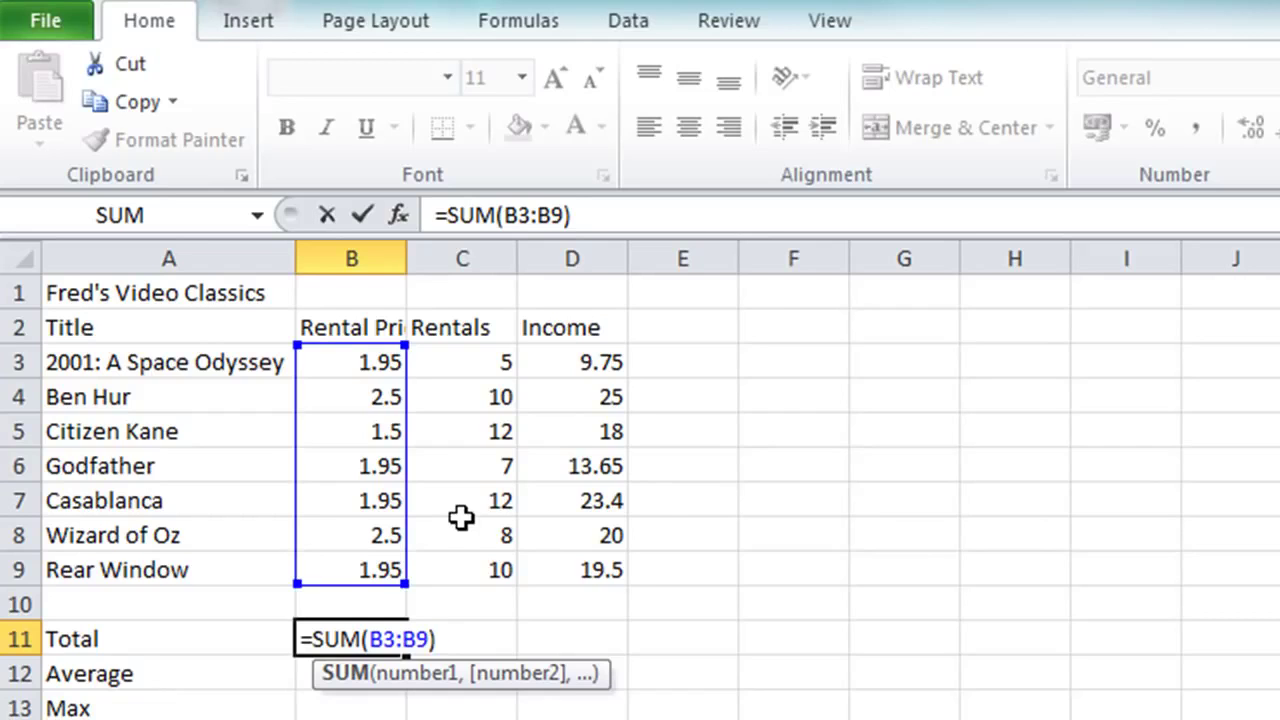
click(362, 216)
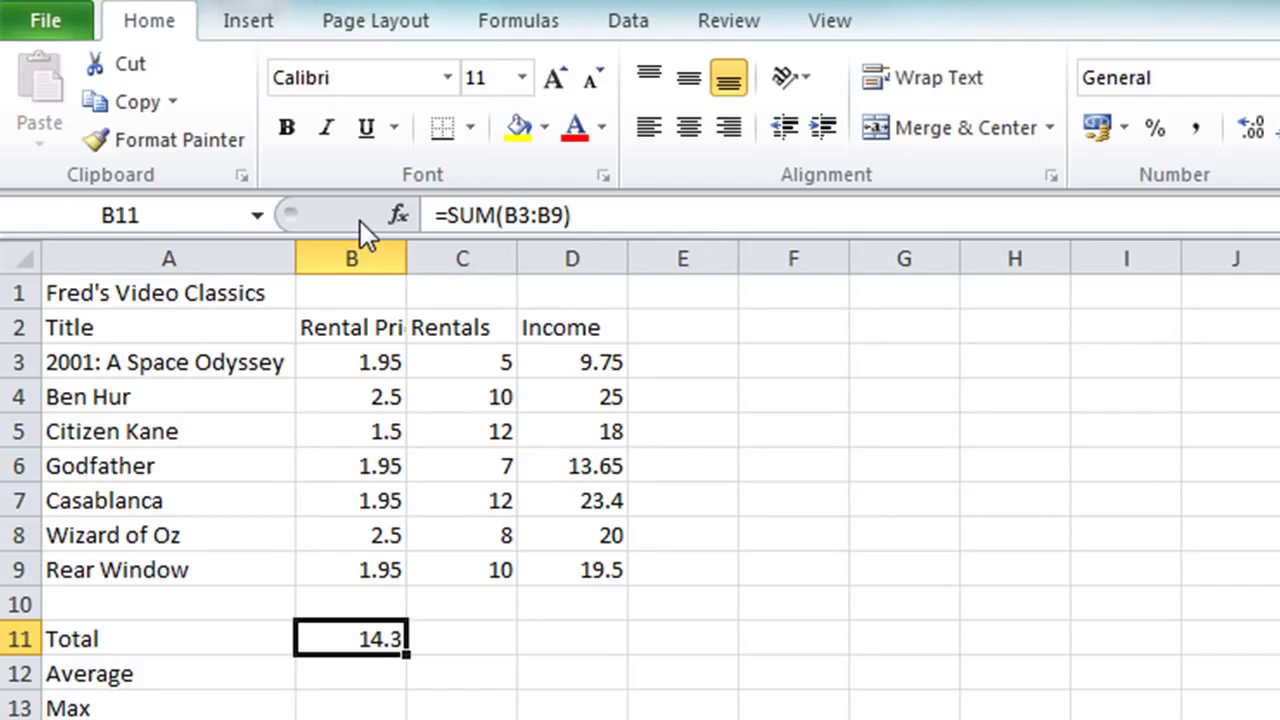
Total the rentals in C11 with the formula =SUM(C3:C9)
click(440, 636)
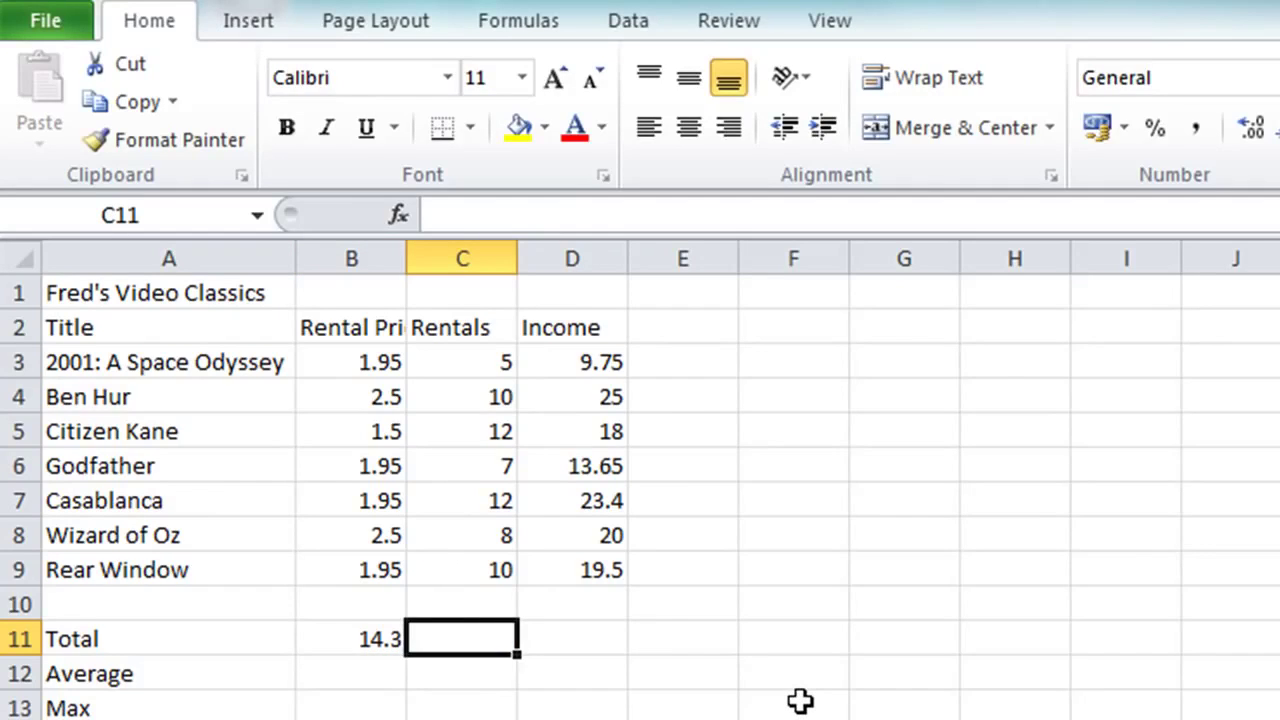
text(=sum)
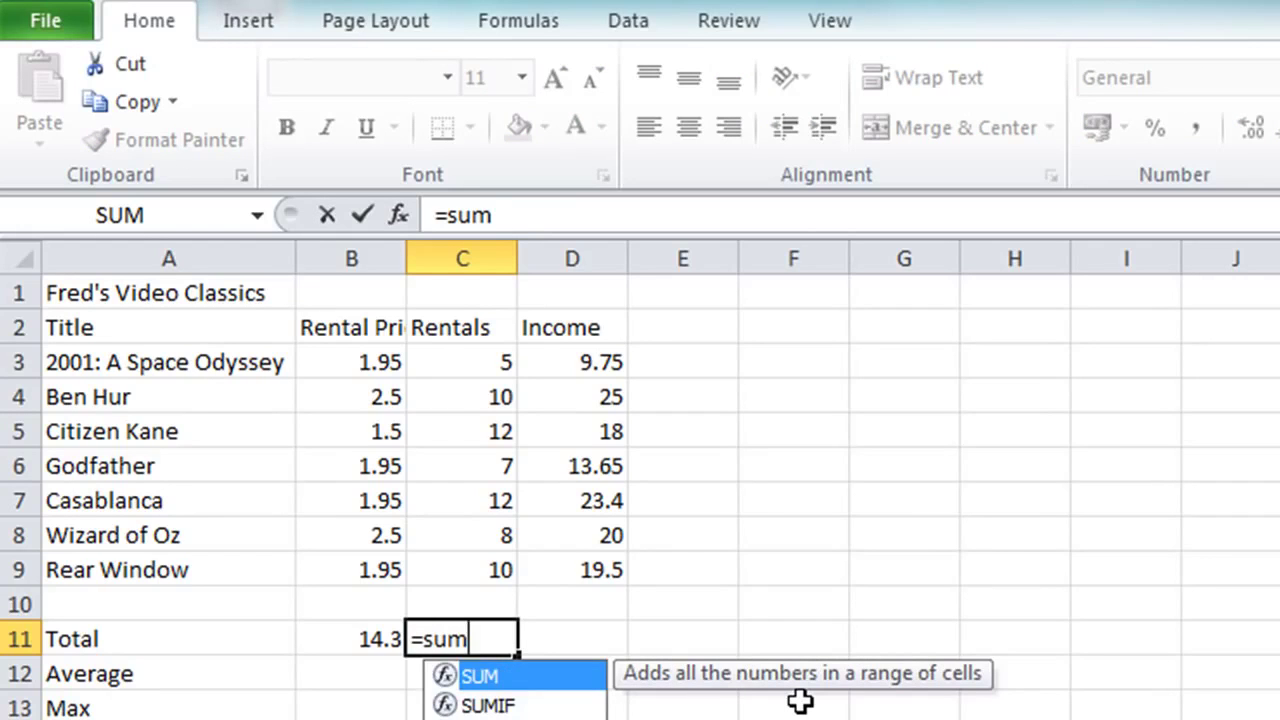
text(()
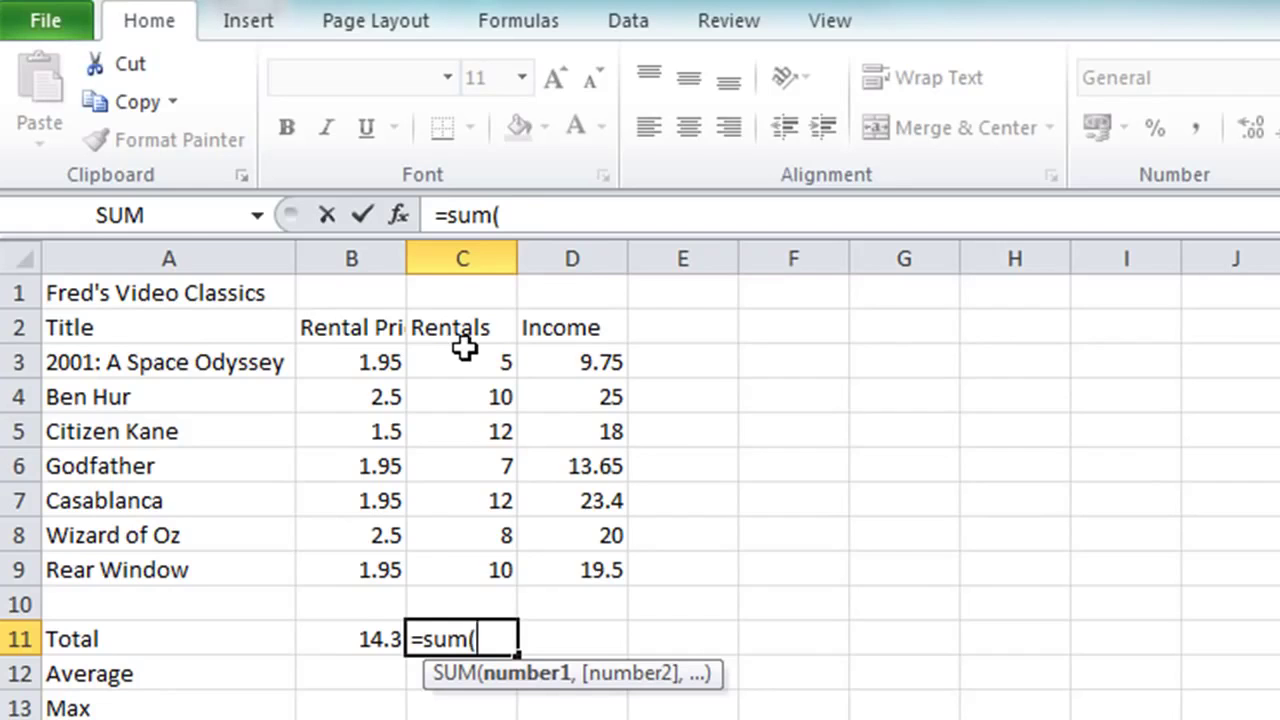
drag(464, 350, 431, 557)
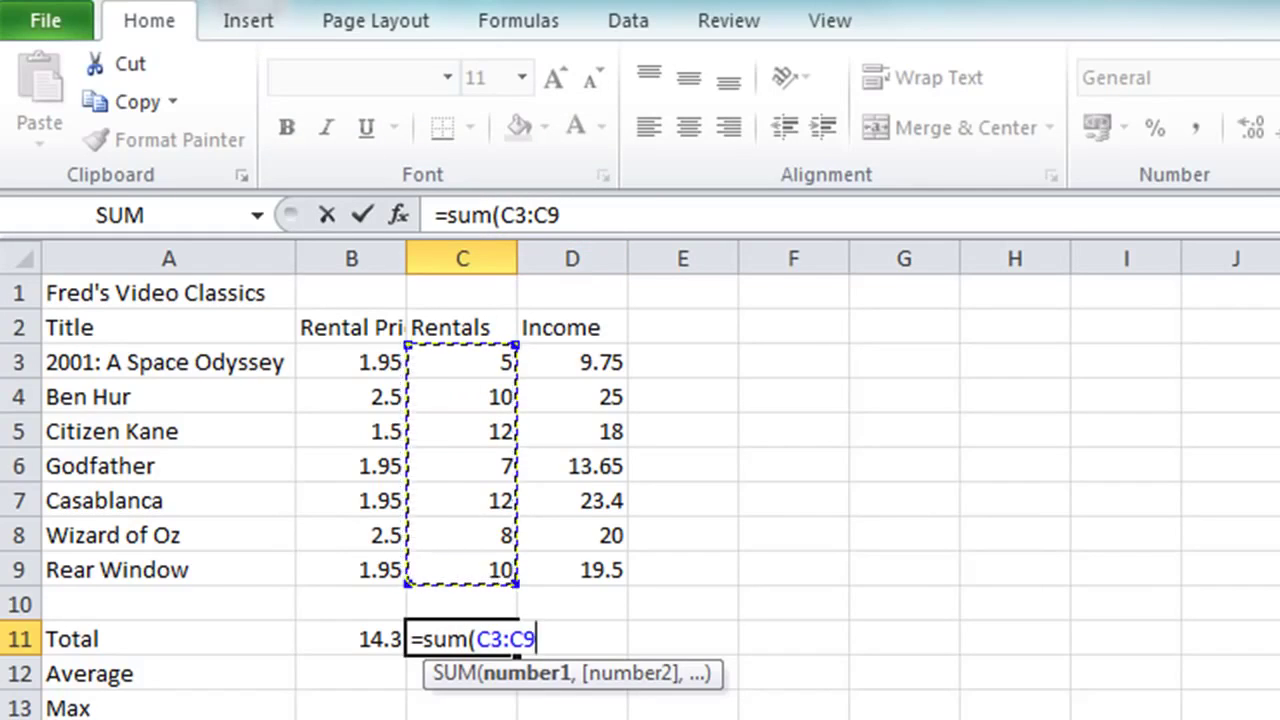
text())
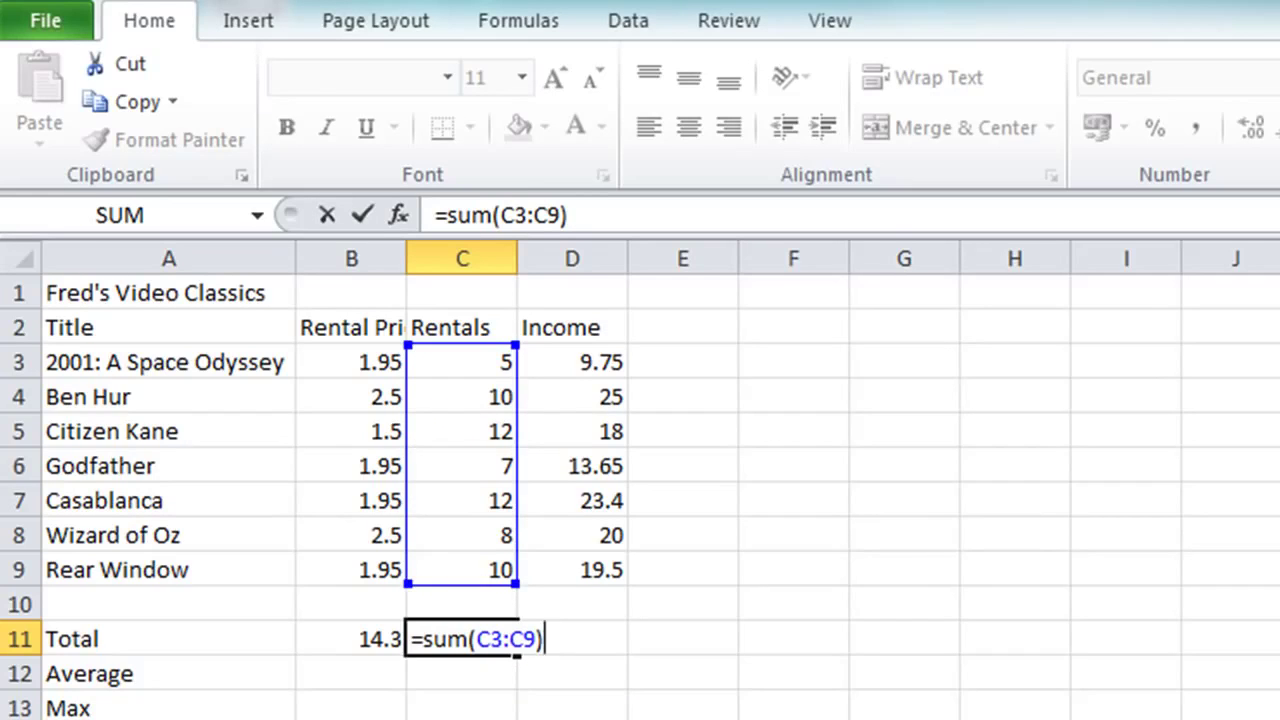
key(Return)
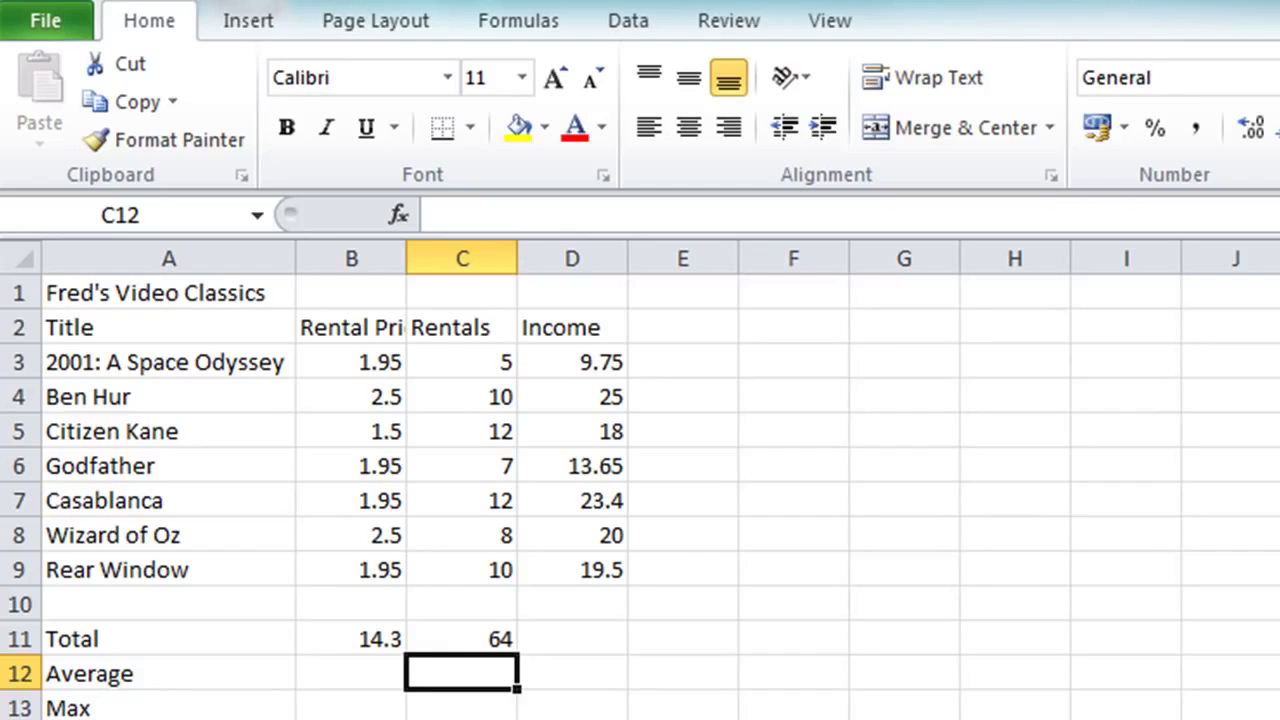
Total the income in D11 using AutoSum, replacing the suggested range with D3:D9
click(572, 639)
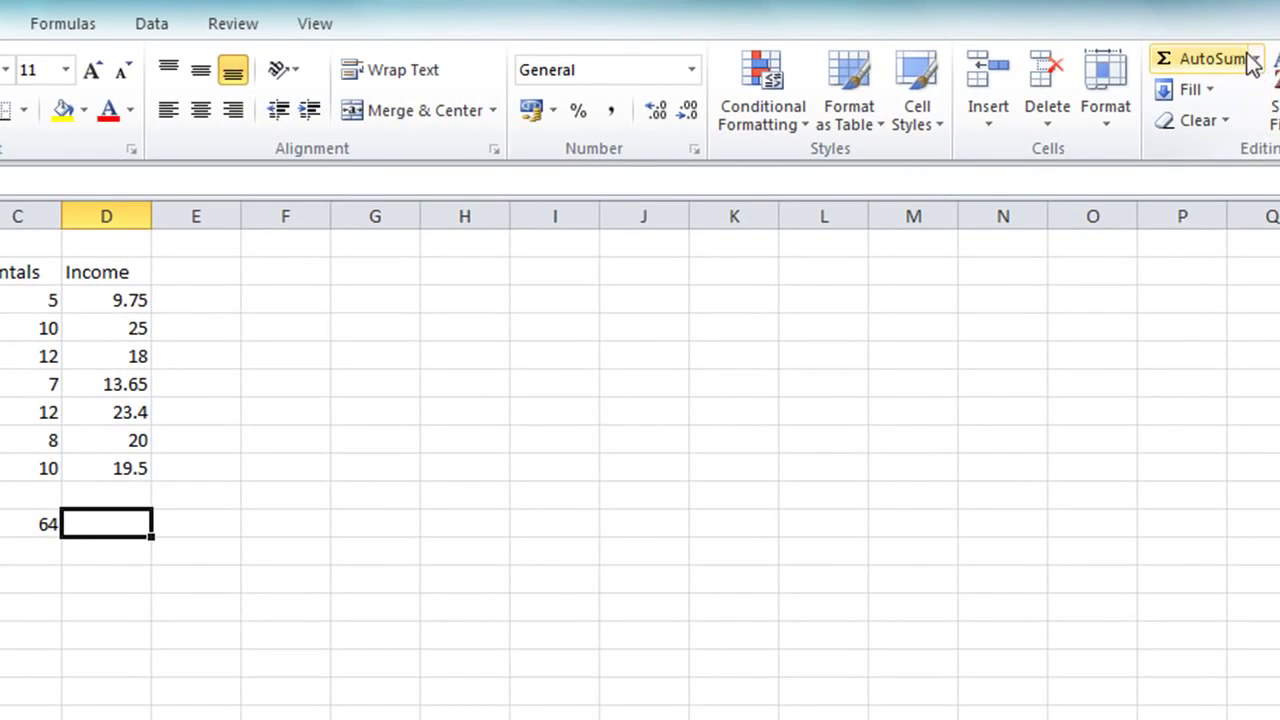
click(1160, 63)
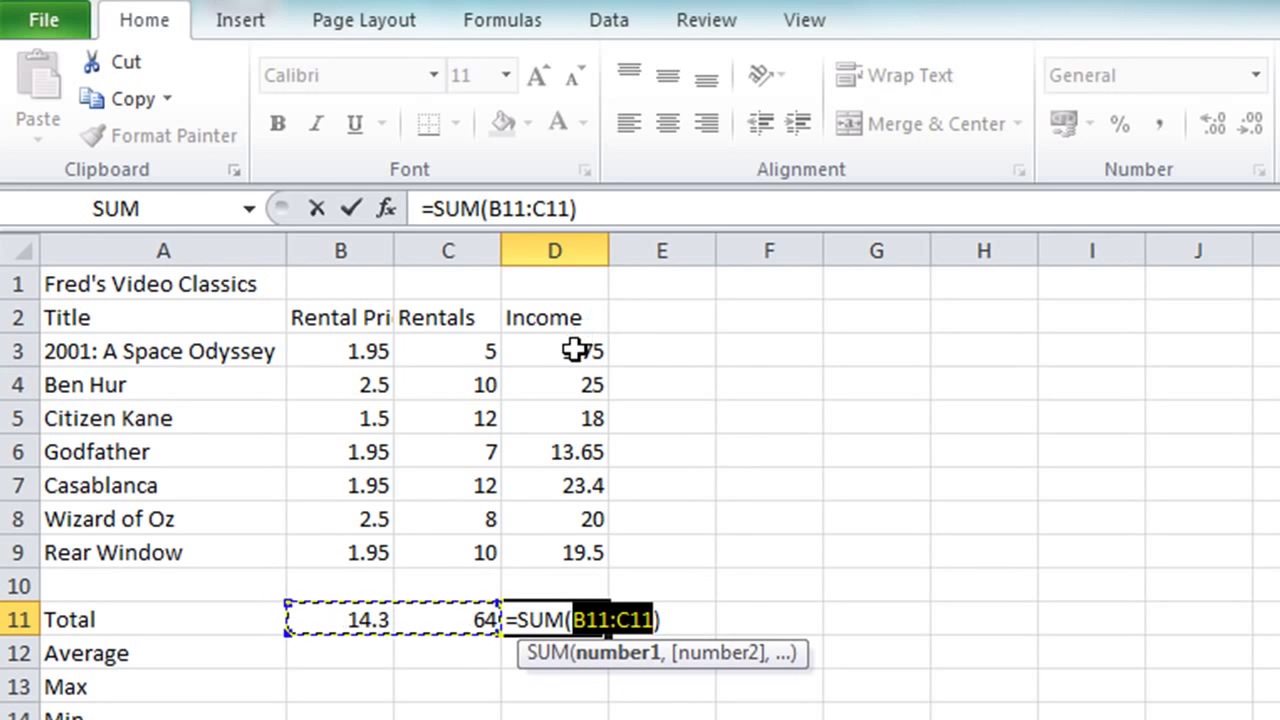
drag(580, 353, 556, 543)
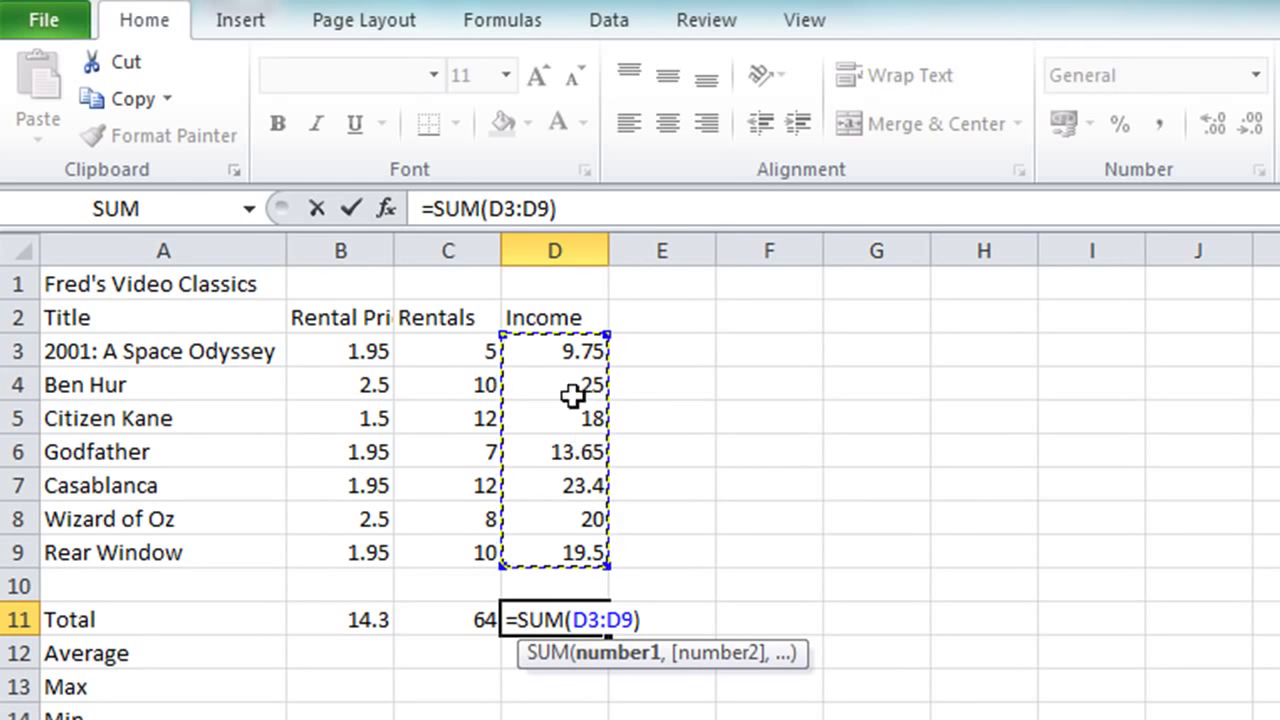
click(354, 211)
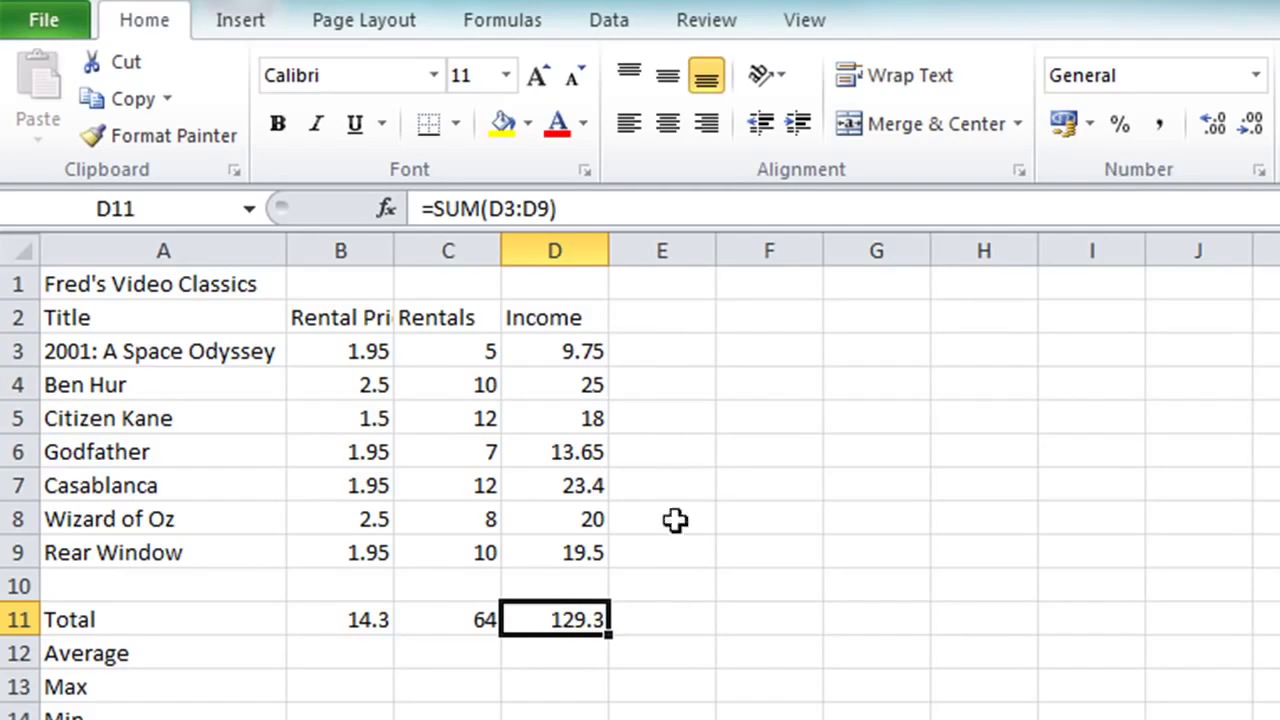
Clear the three total formulas from B11:D11
drag(322, 624, 525, 621)
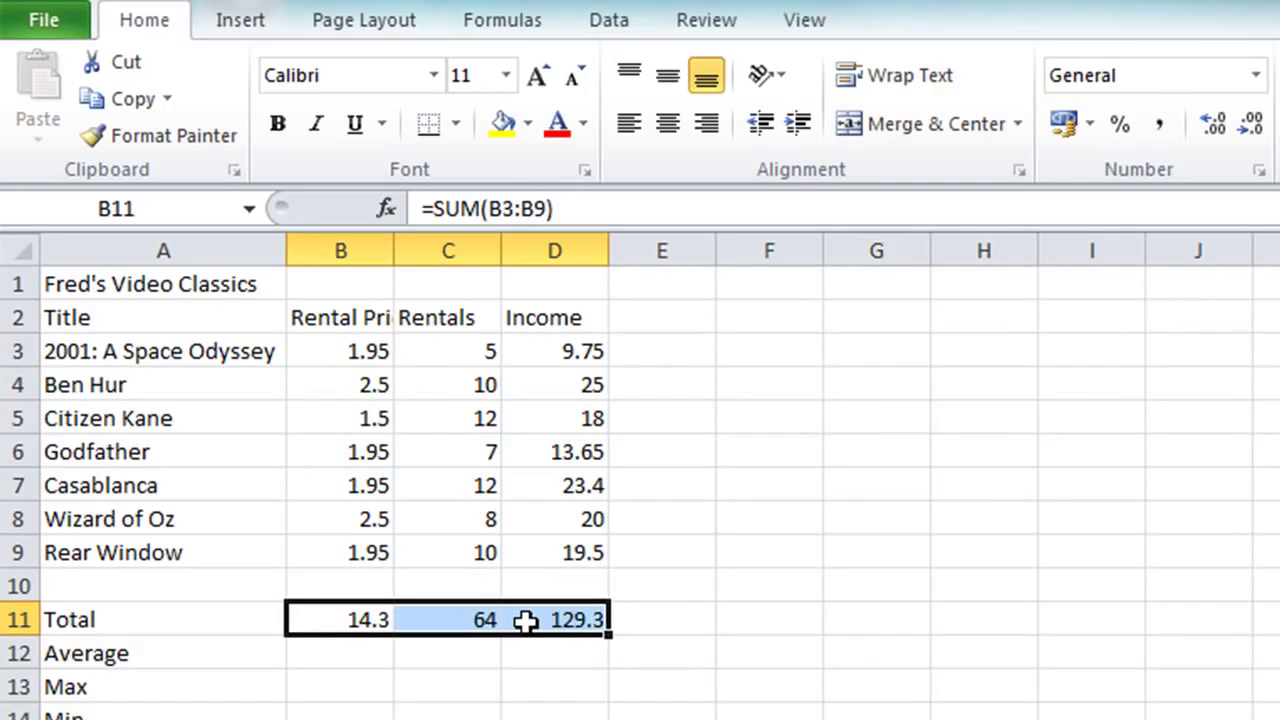
key(Delete)
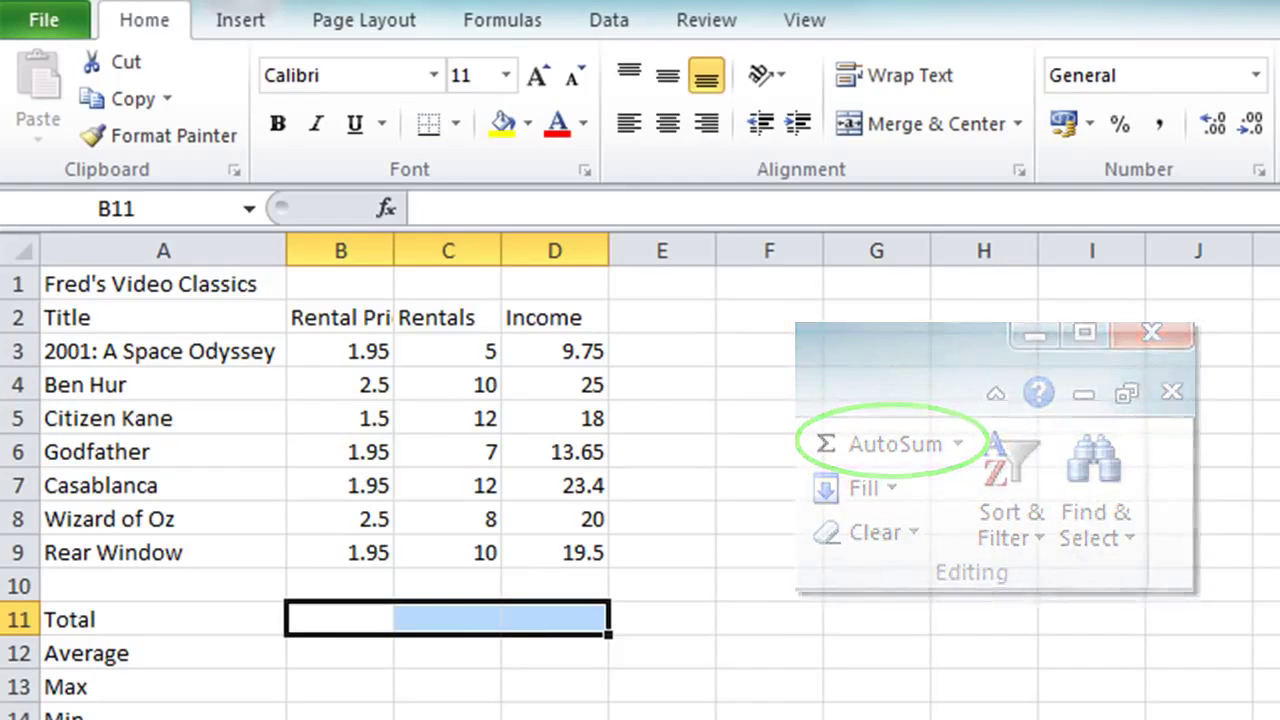
Total the Rental Price, Rentals and Income columns in one go by applying AutoSum to B11:D11
key(alt+equal)
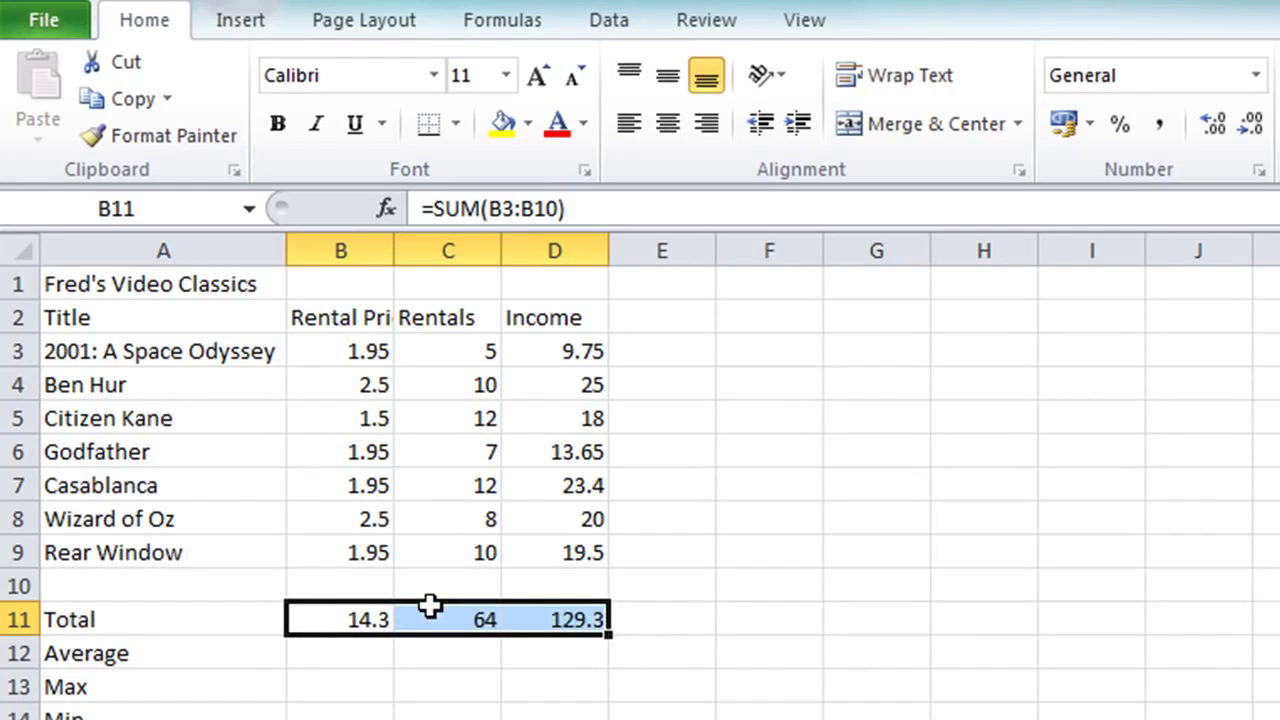
key(Delete)
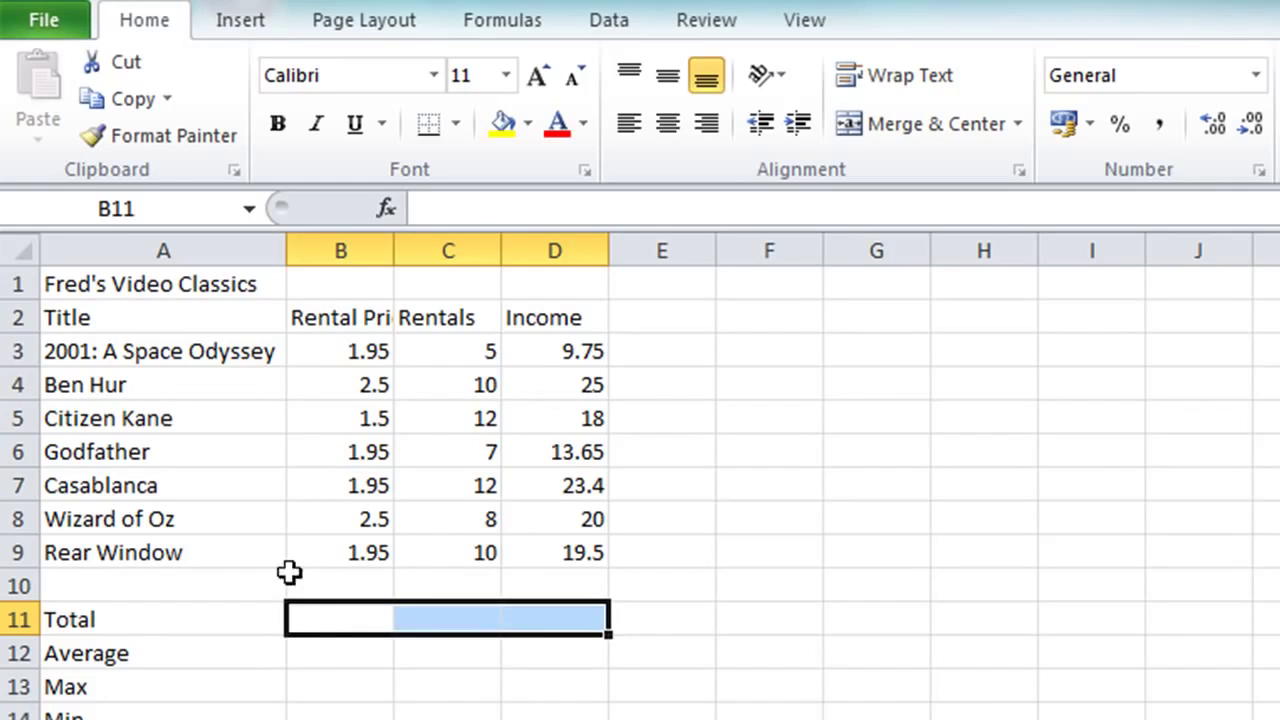
click(310, 487)
drag(345, 618, 530, 620)
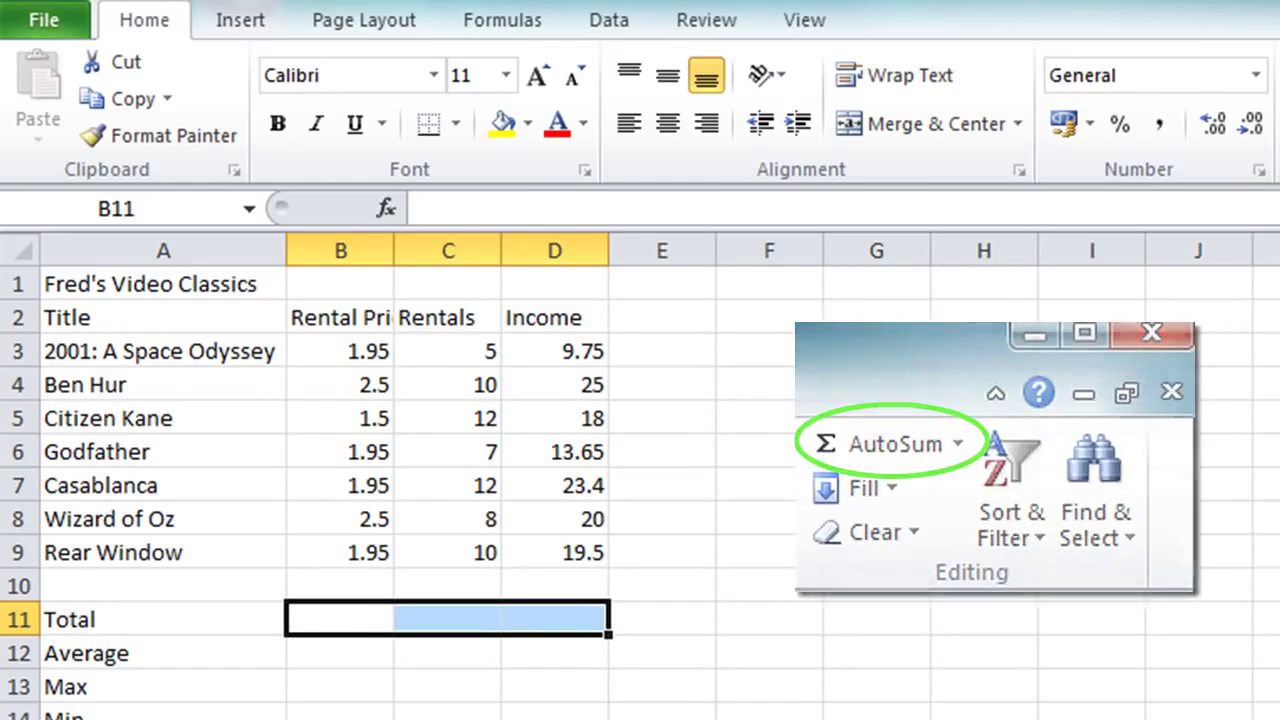
key(alt+equal)
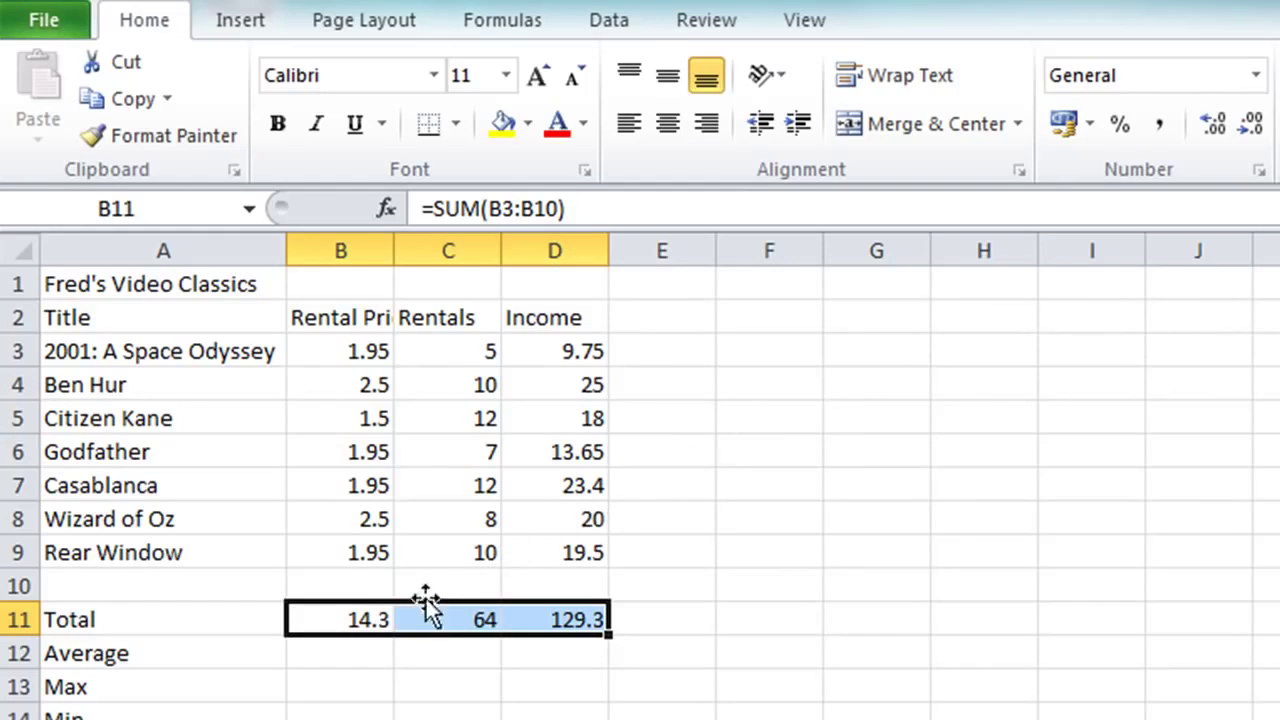
Shrink the sum range in the B11 formula to B3:B9 and accept it
double_click(345, 620)
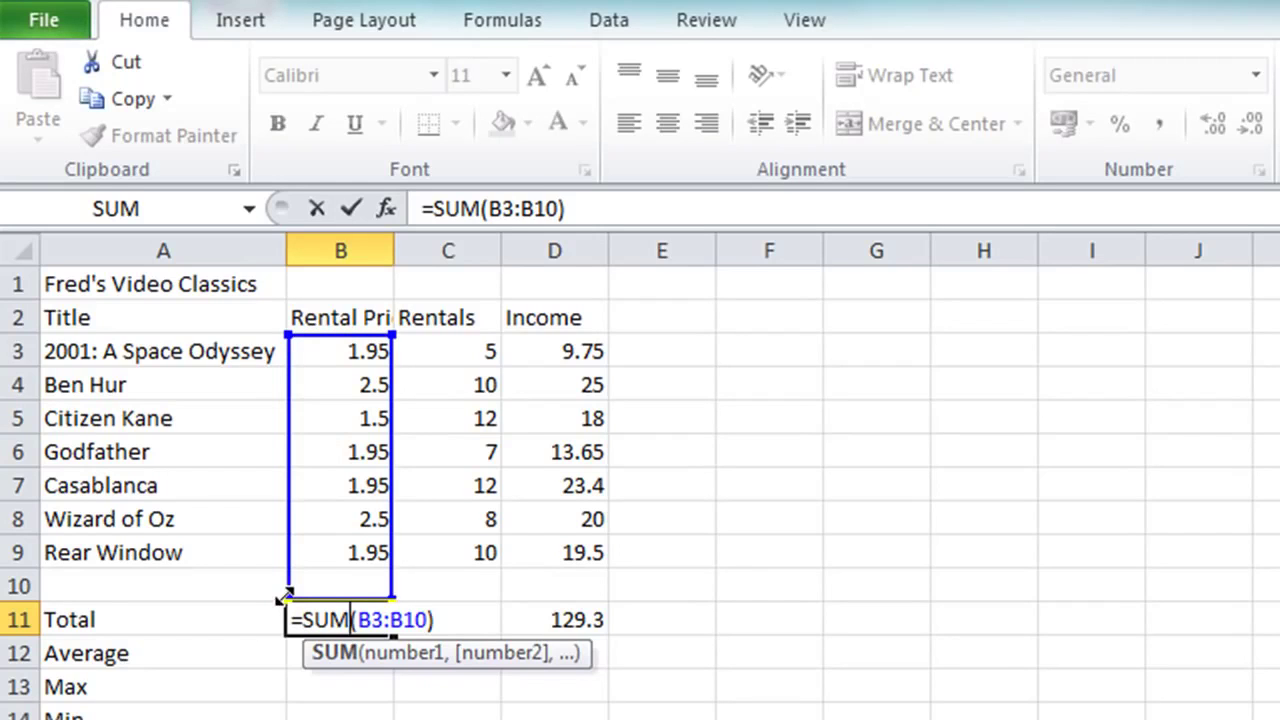
drag(285, 596, 287, 580)
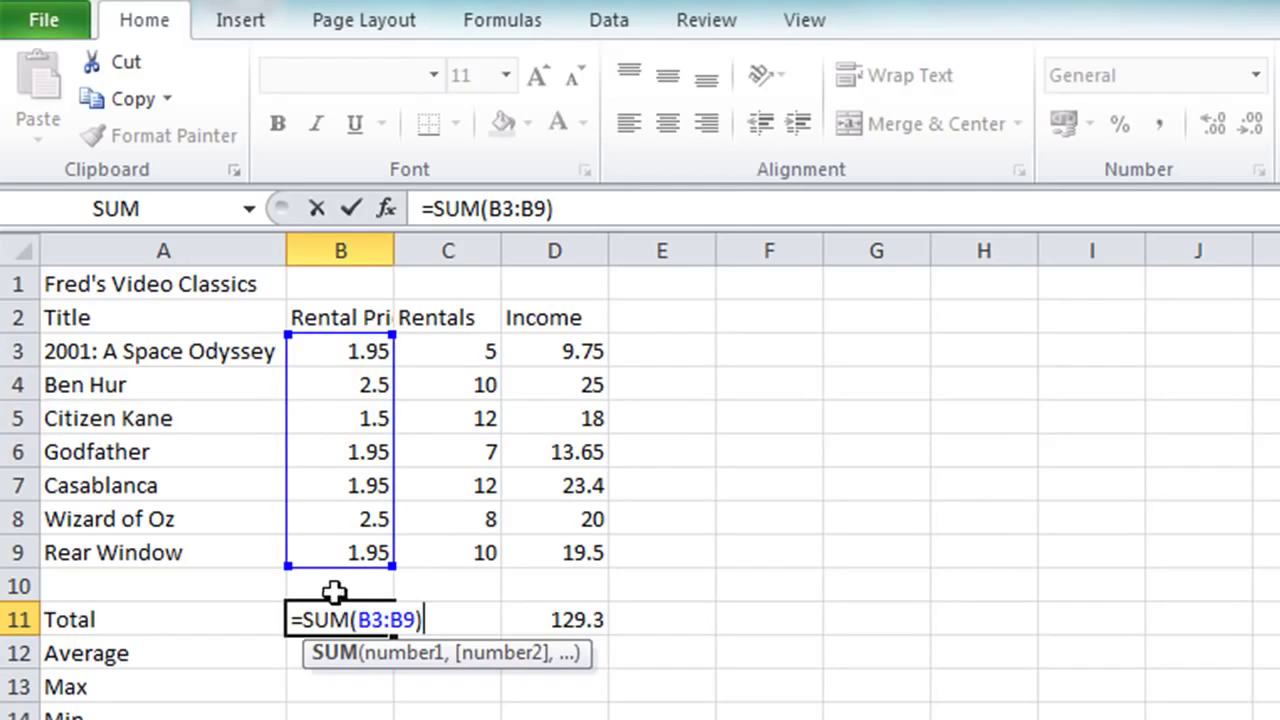
click(350, 218)
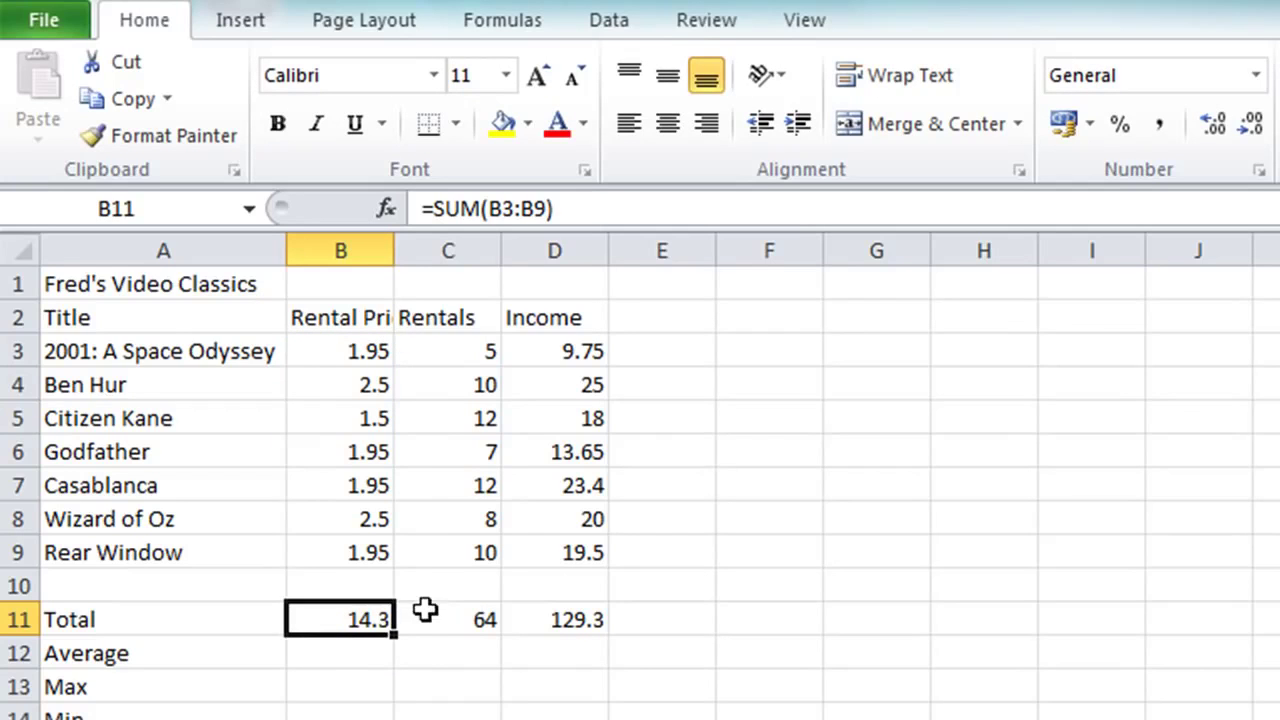
Check the range used by the C11 formula and clear the totals from C11:D11
double_click(443, 617)
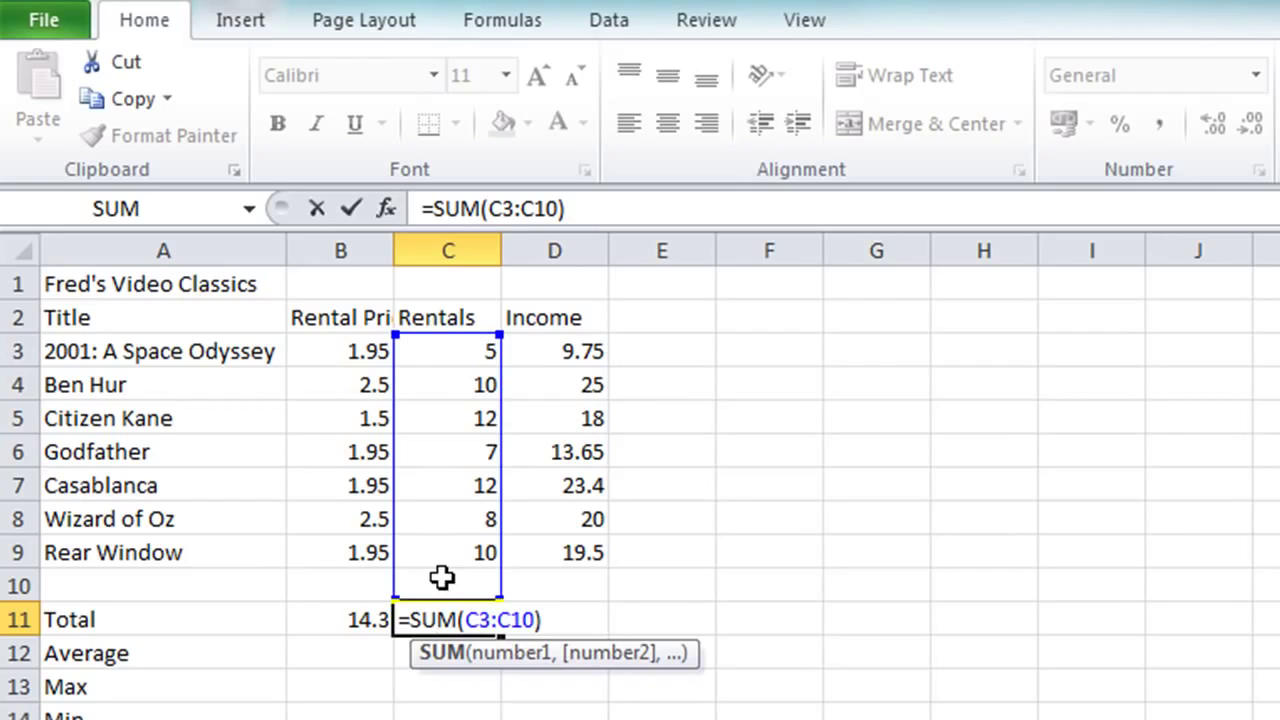
key(ctrl+Return)
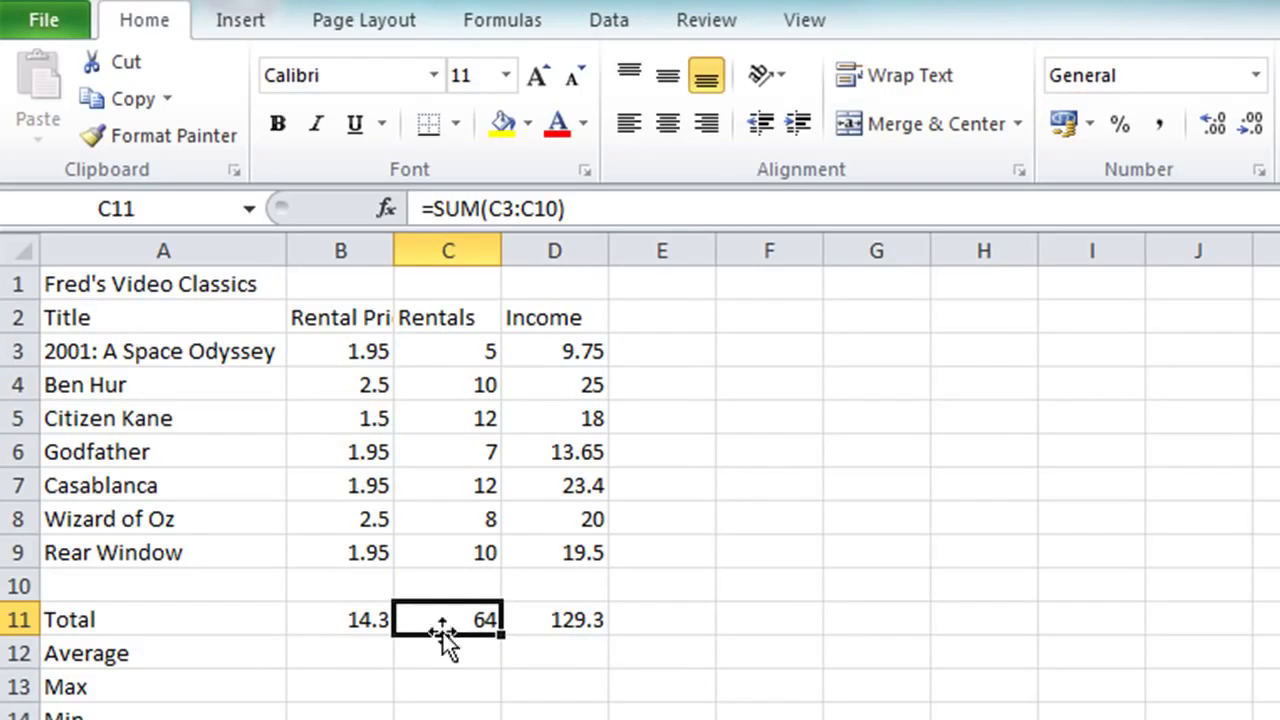
drag(443, 611, 502, 620)
key(Delete)
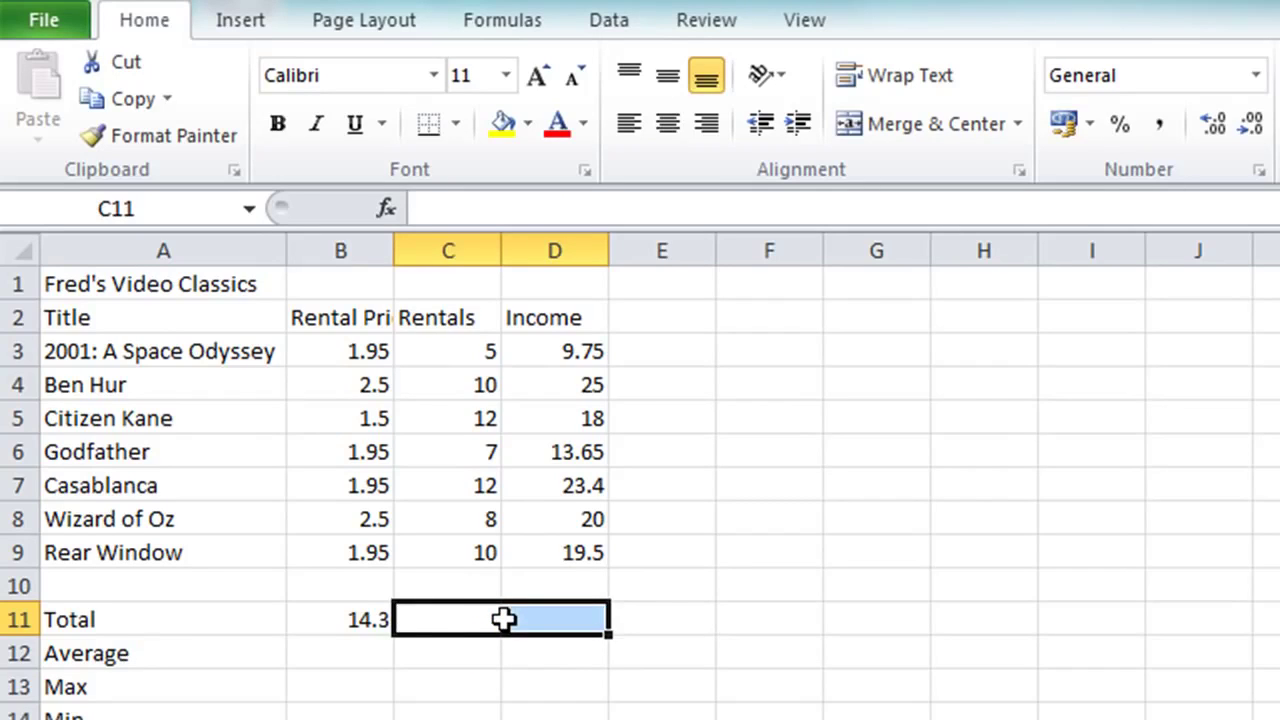
Review the B11 total formula and fill it across to C11:D11
click(362, 617)
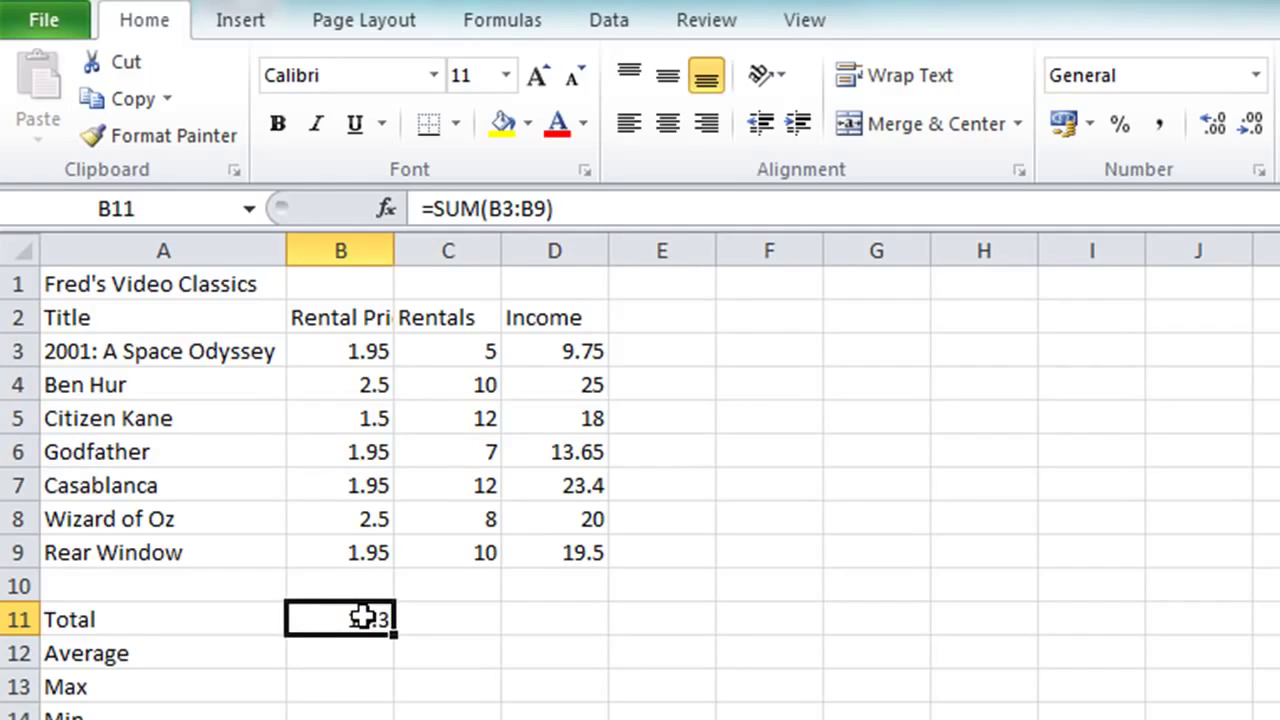
double_click(362, 617)
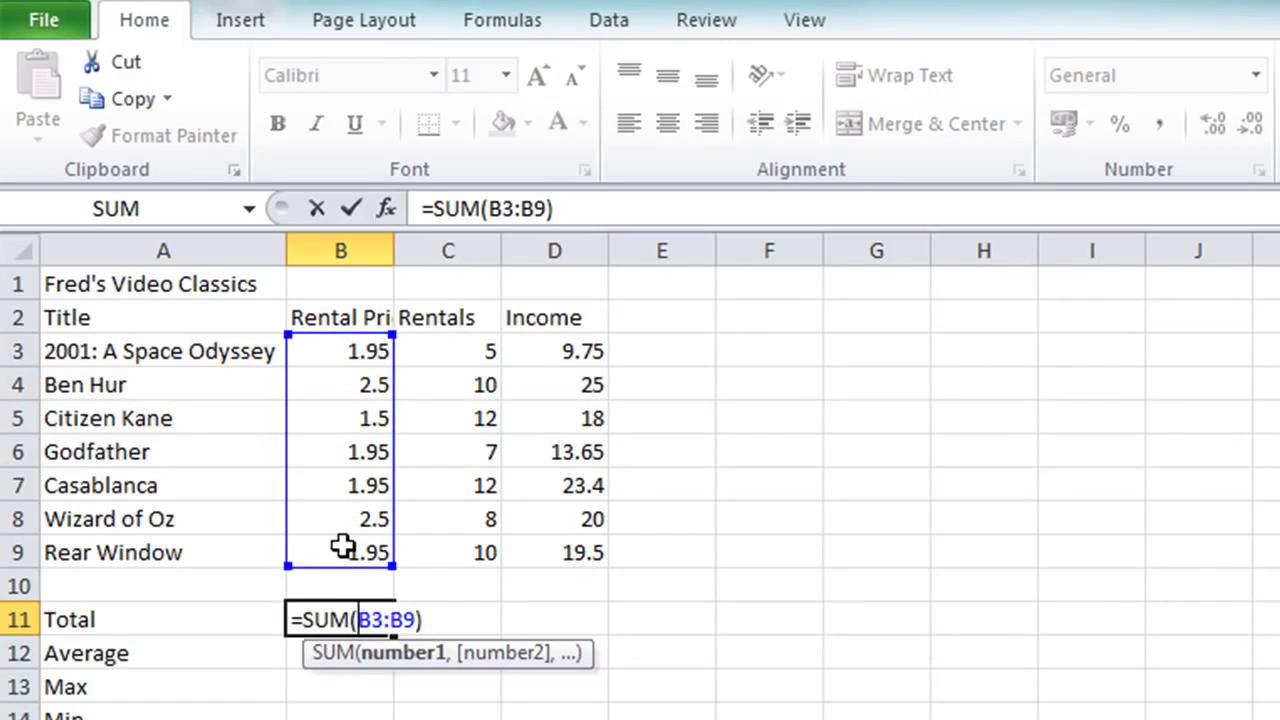
key(Escape)
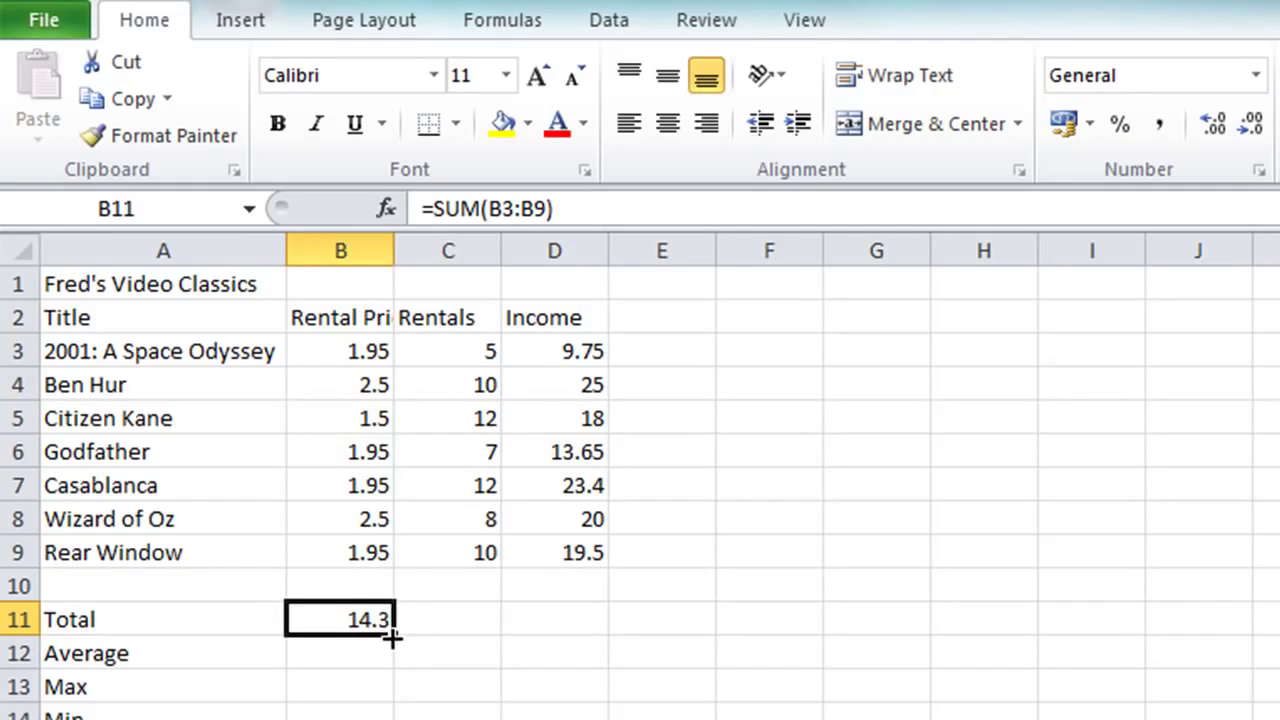
drag(399, 640, 596, 631)
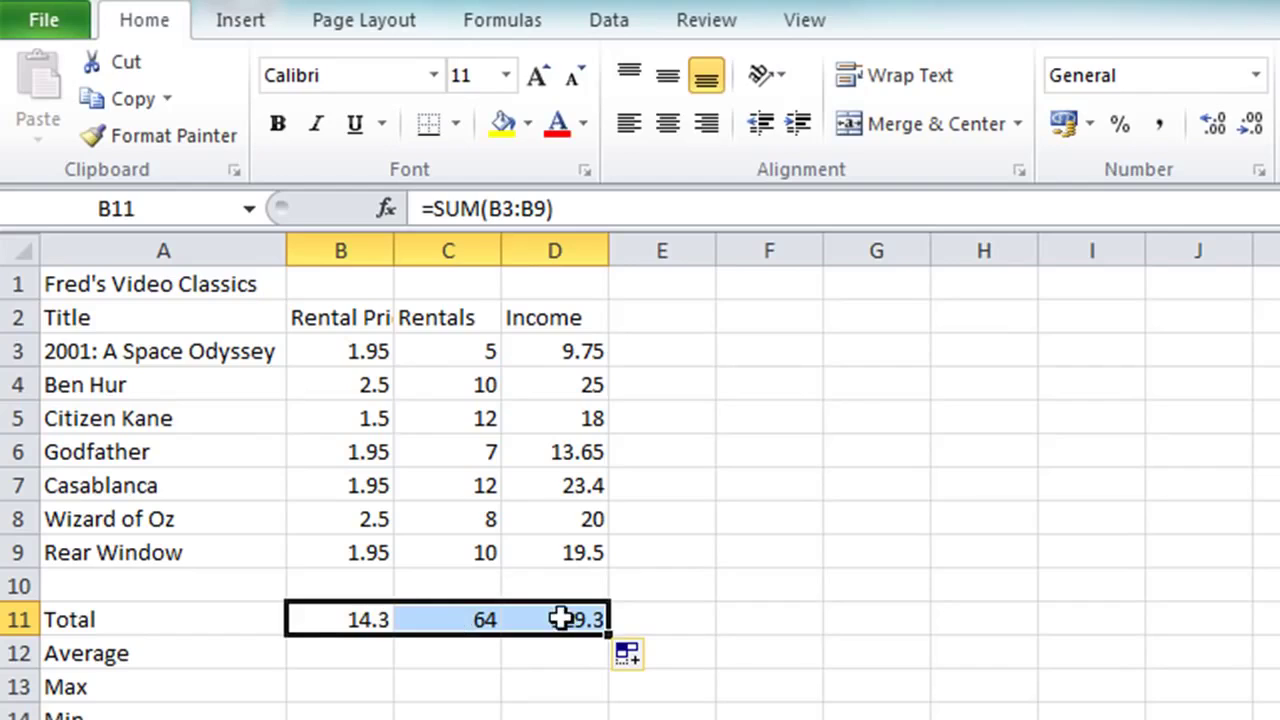
Examine the filled total formulas in C11 and D11 and compare their cell ranges with the one in B11
double_click(459, 620)
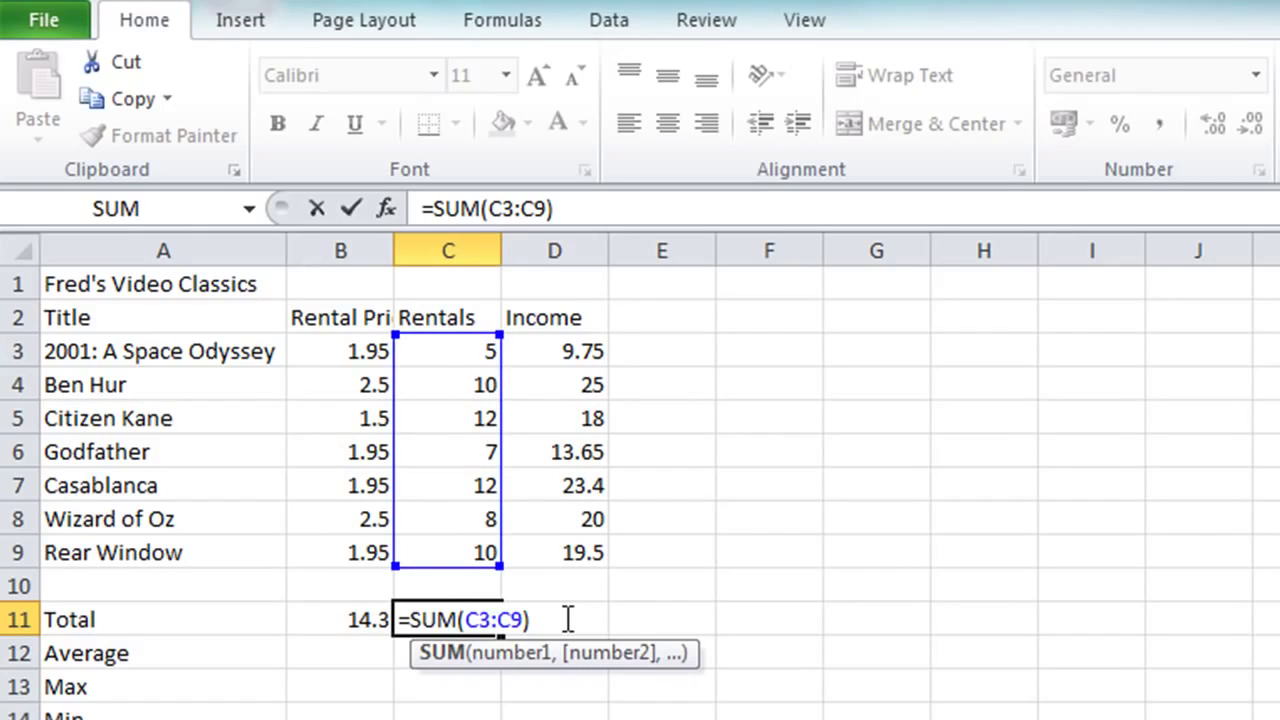
key(Escape)
double_click(567, 620)
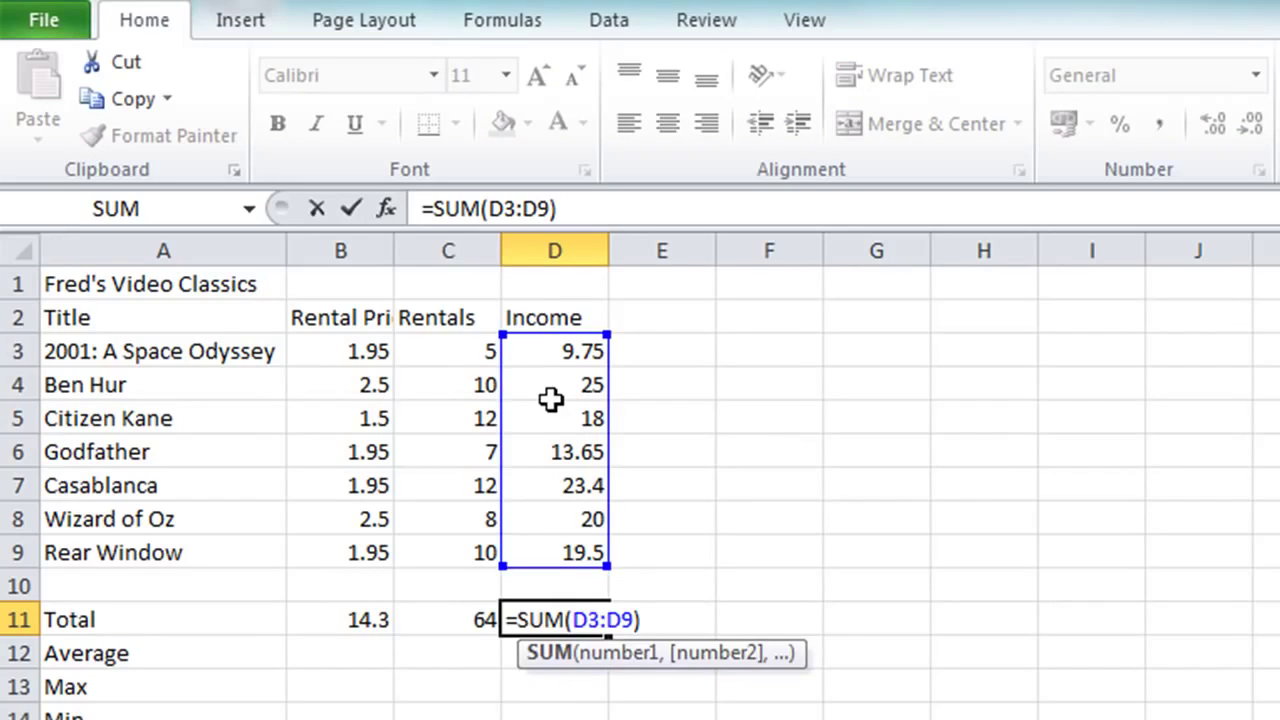
key(Escape)
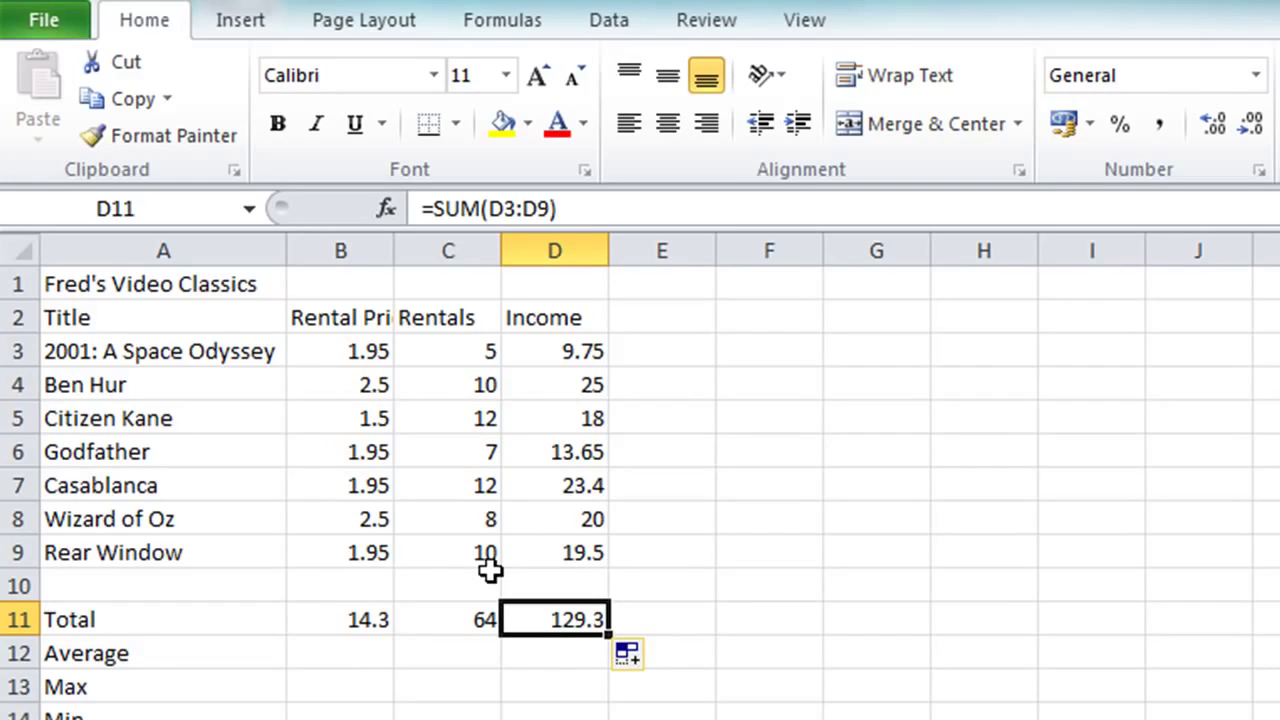
click(444, 622)
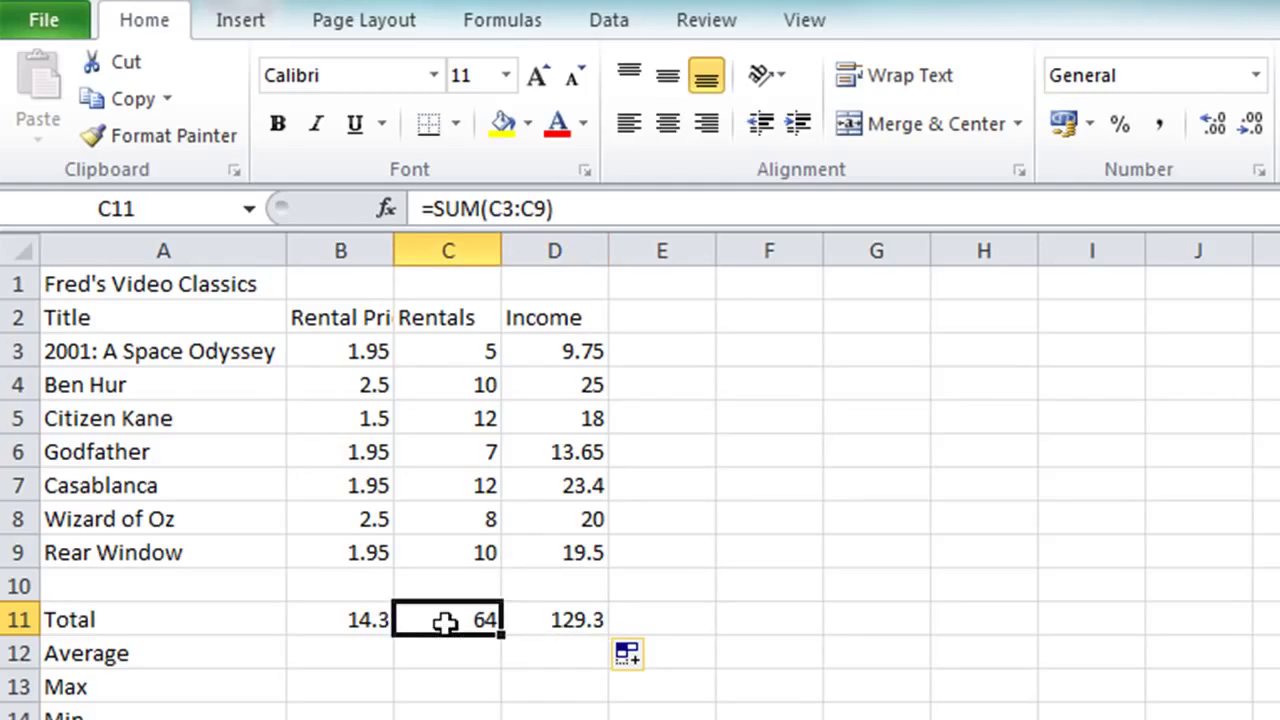
click(352, 622)
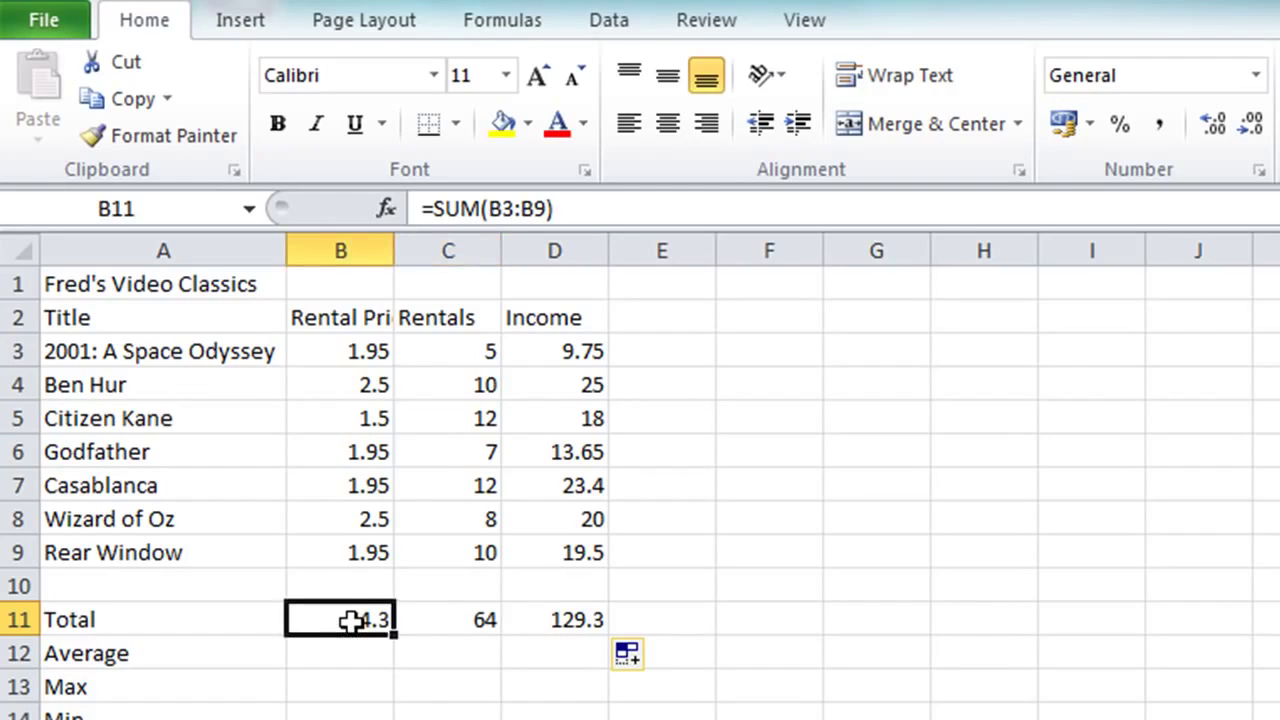
click(435, 621)
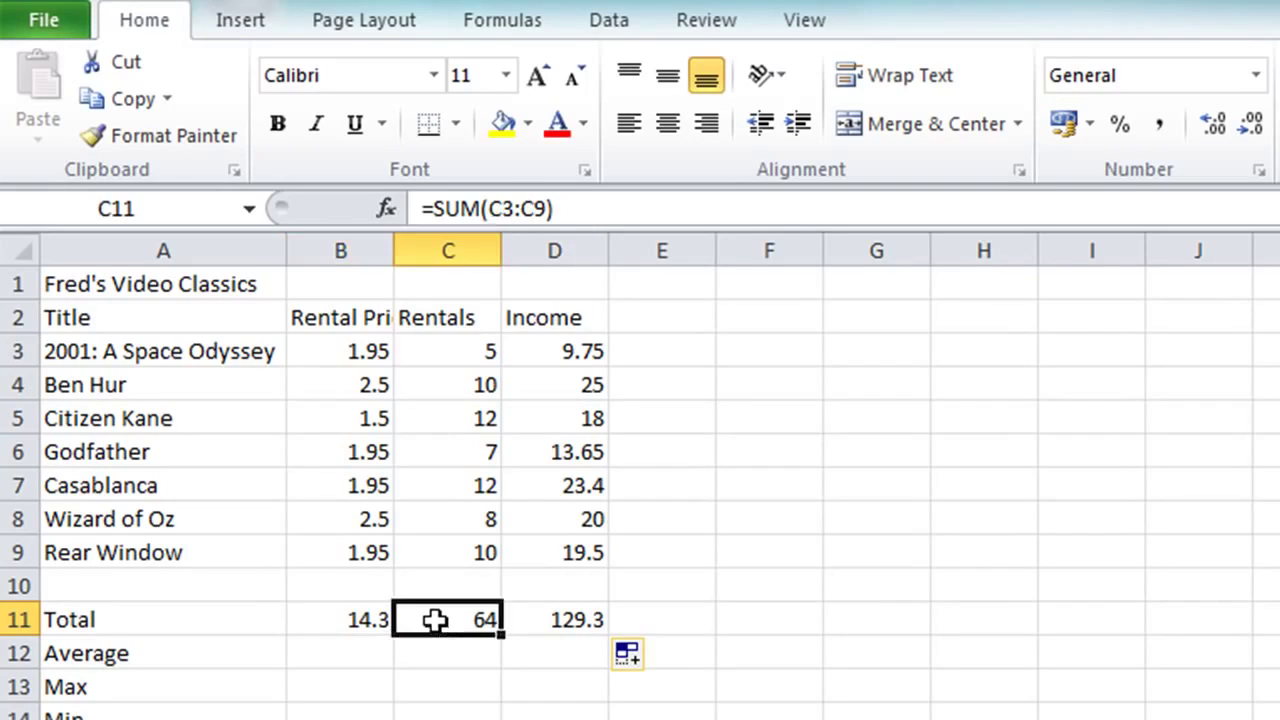
click(560, 620)
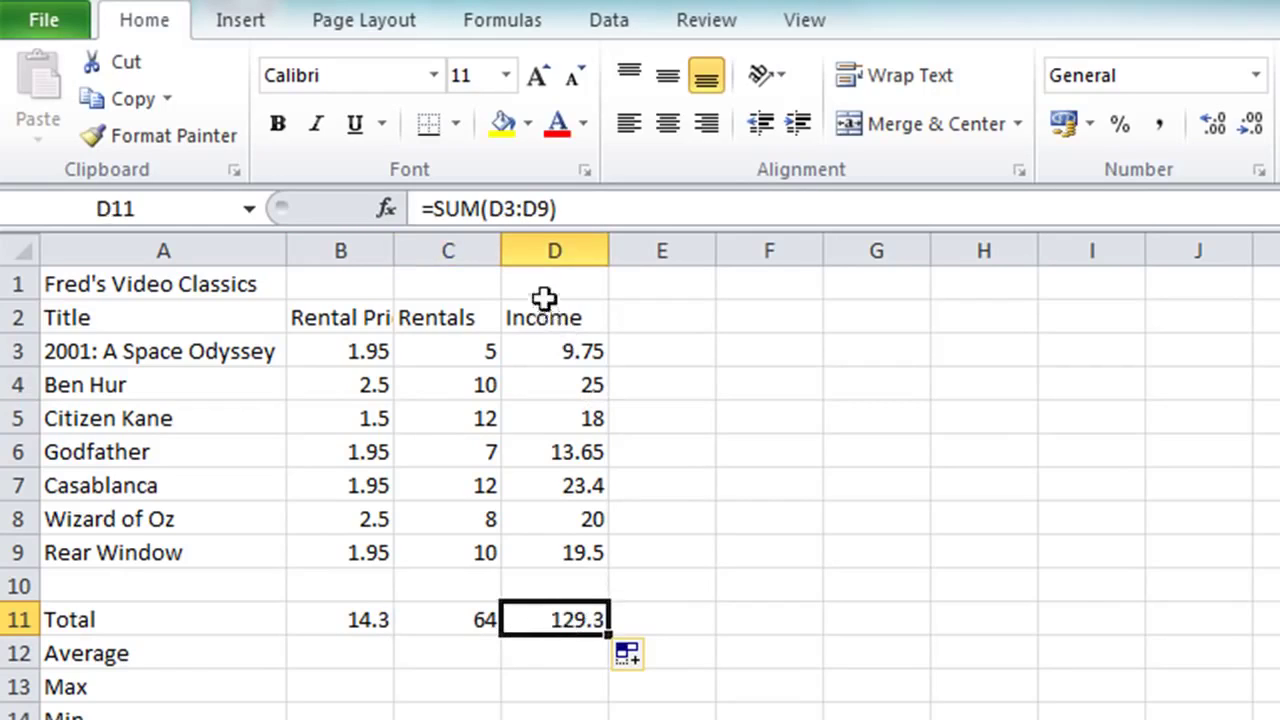